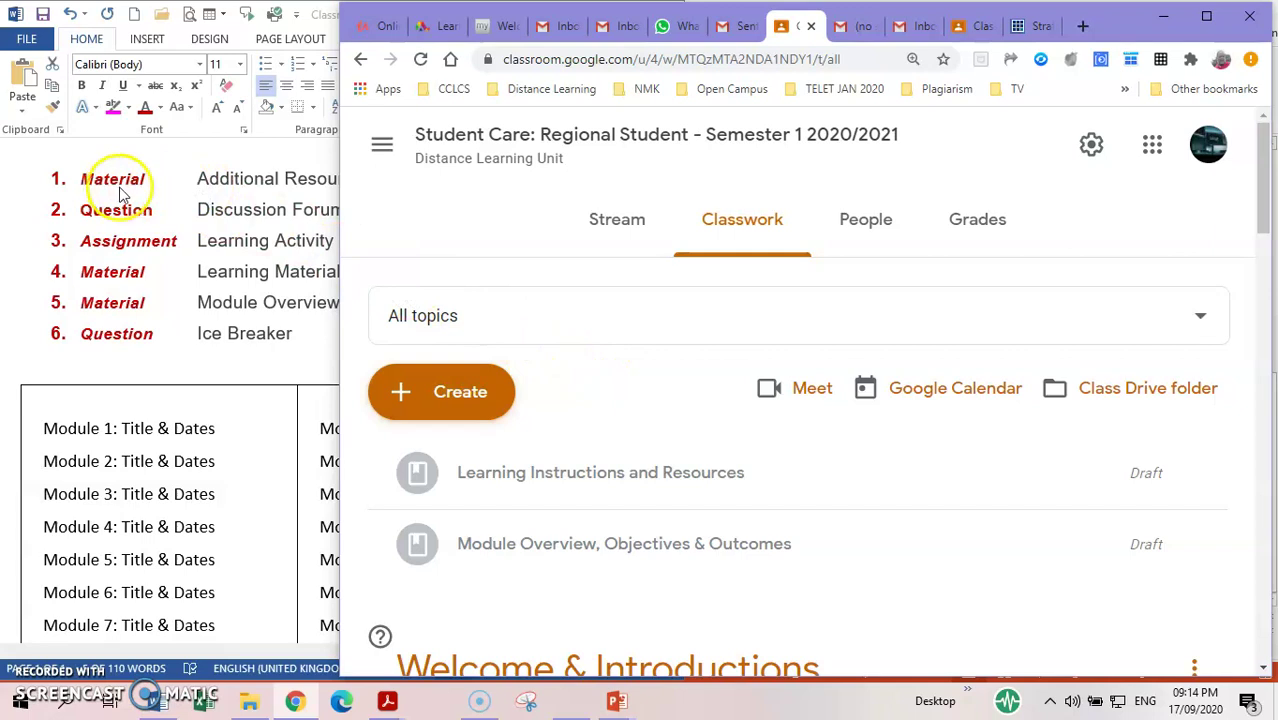
Step: Copy the text "Additional Resources" from item 1 of the numbered list in the Word document
left_click(203, 185)
left_click_drag(192, 177, 365, 180)
right_click(365, 190)
left_click(402, 214)
Step: Switch to Google Classroom and create a new Material assigned to the topic "Module 1: Title & Dates"
left_click(785, 333)
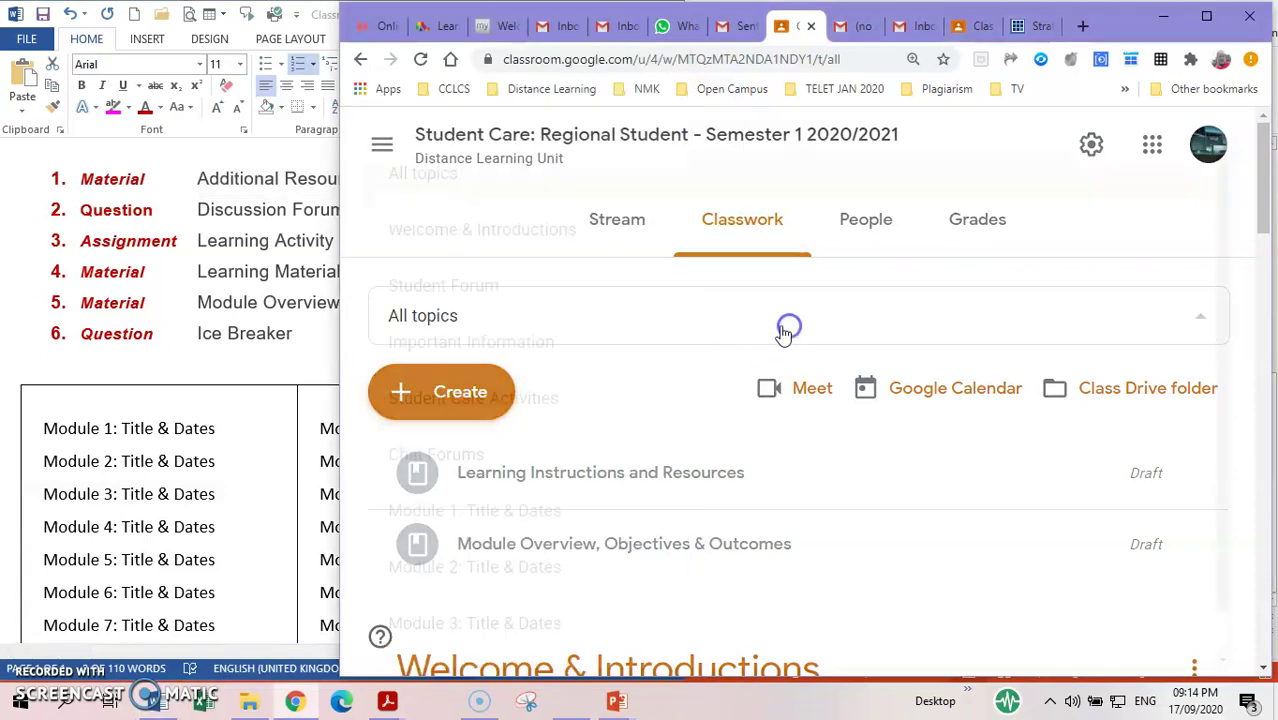
left_click(591, 200)
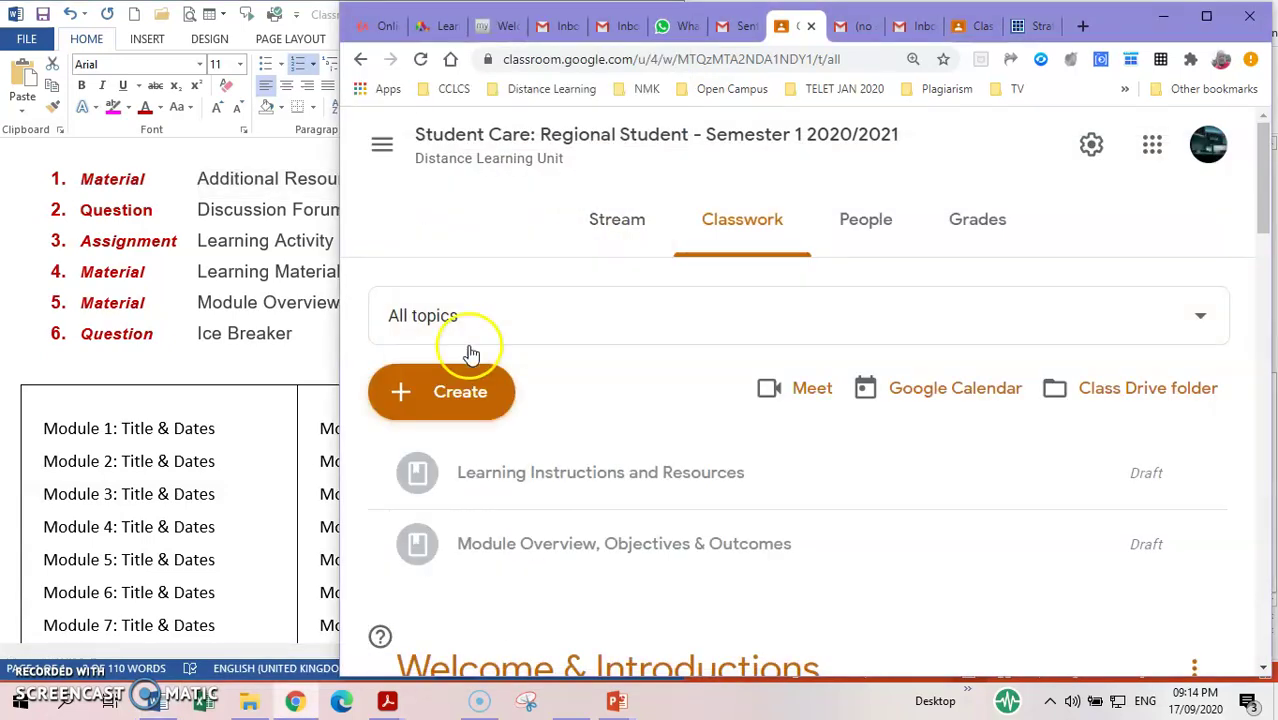
left_click(444, 393)
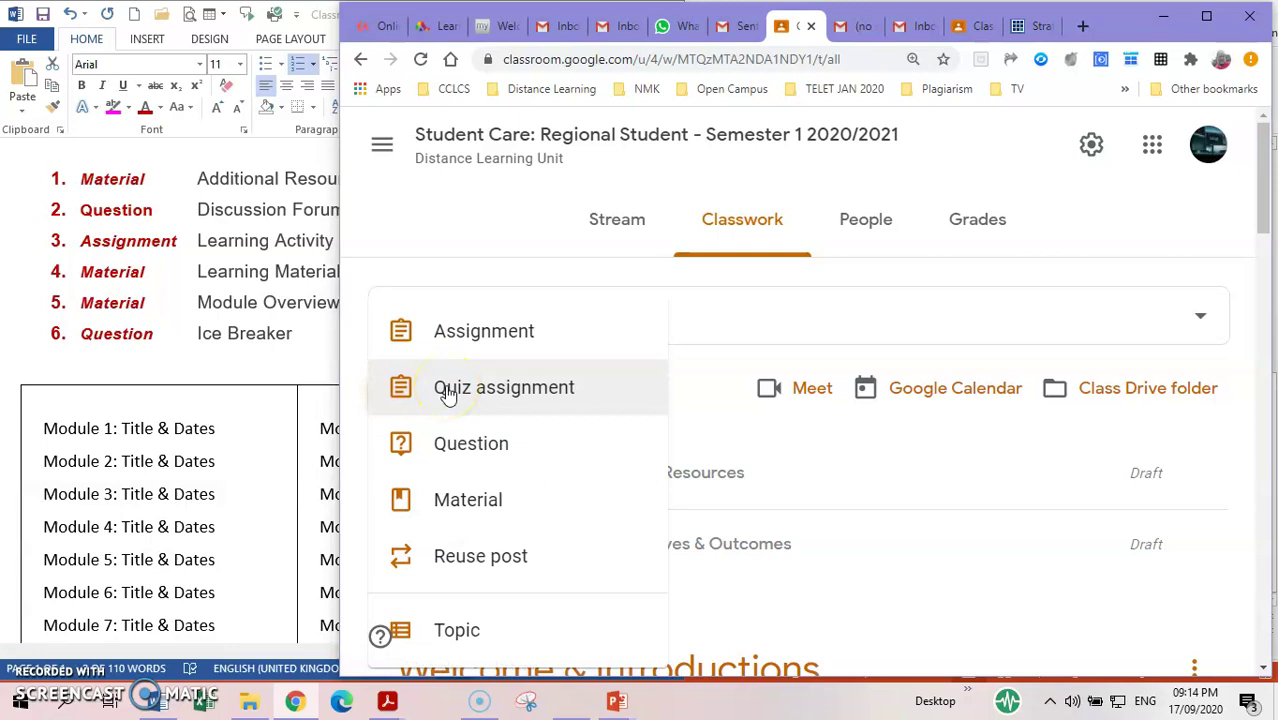
left_click(469, 510)
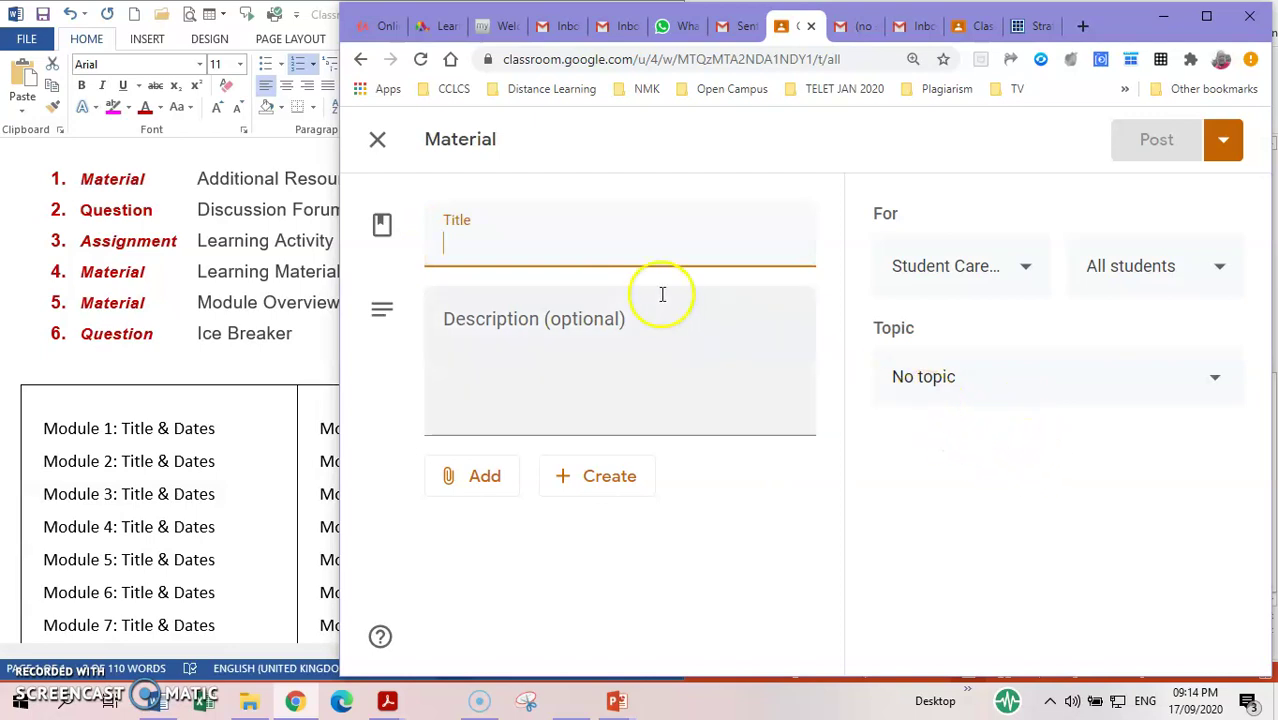
left_click(1217, 383)
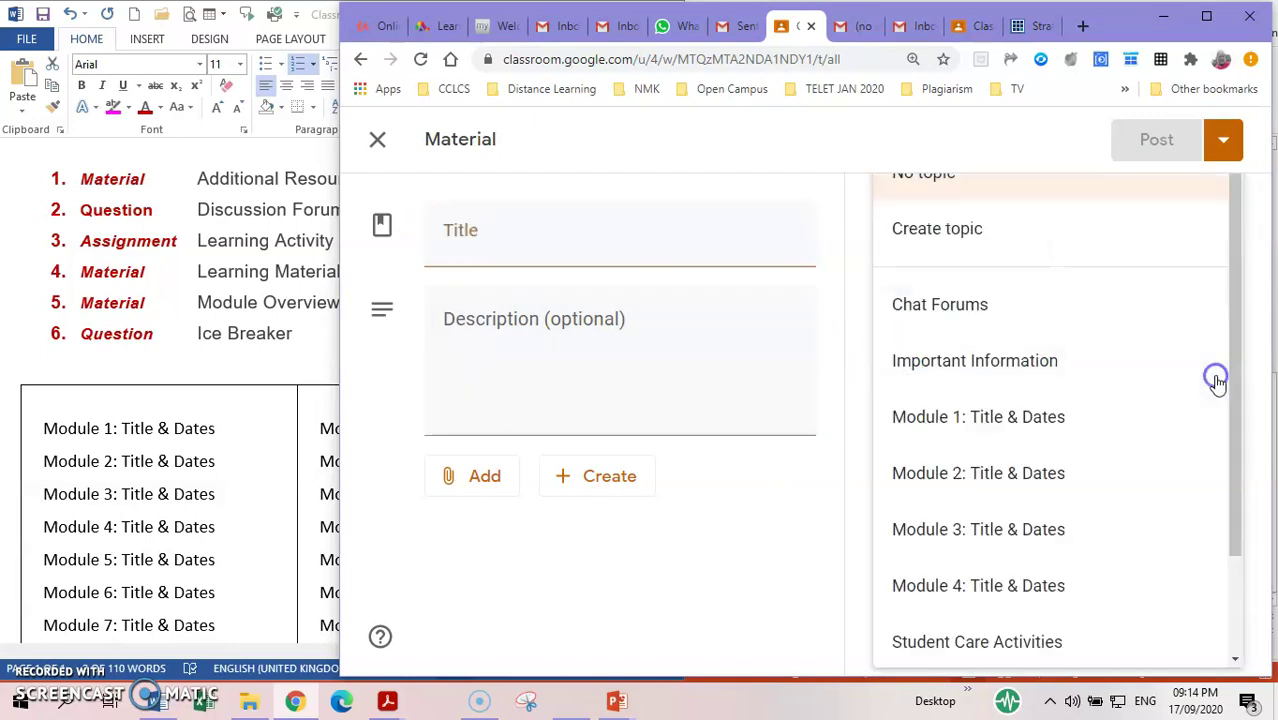
left_click(1013, 428)
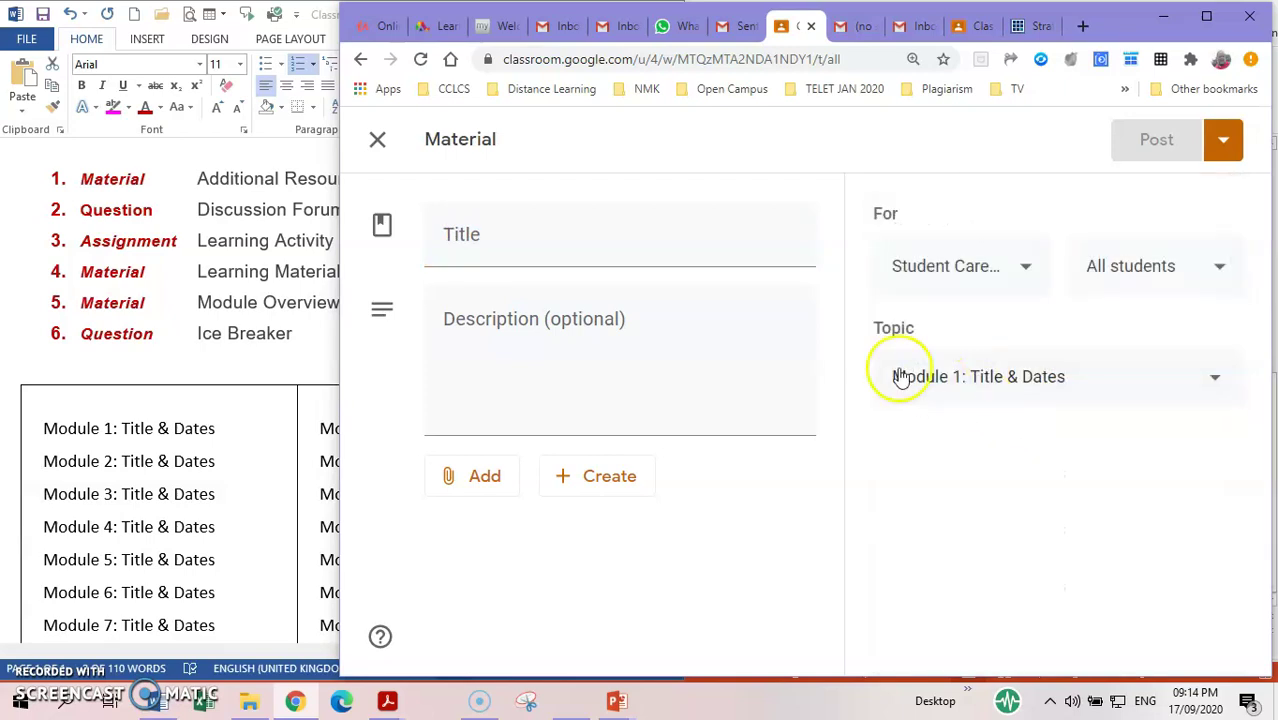
Step: Paste "Additional Resources" as the material's title
right_click(487, 247)
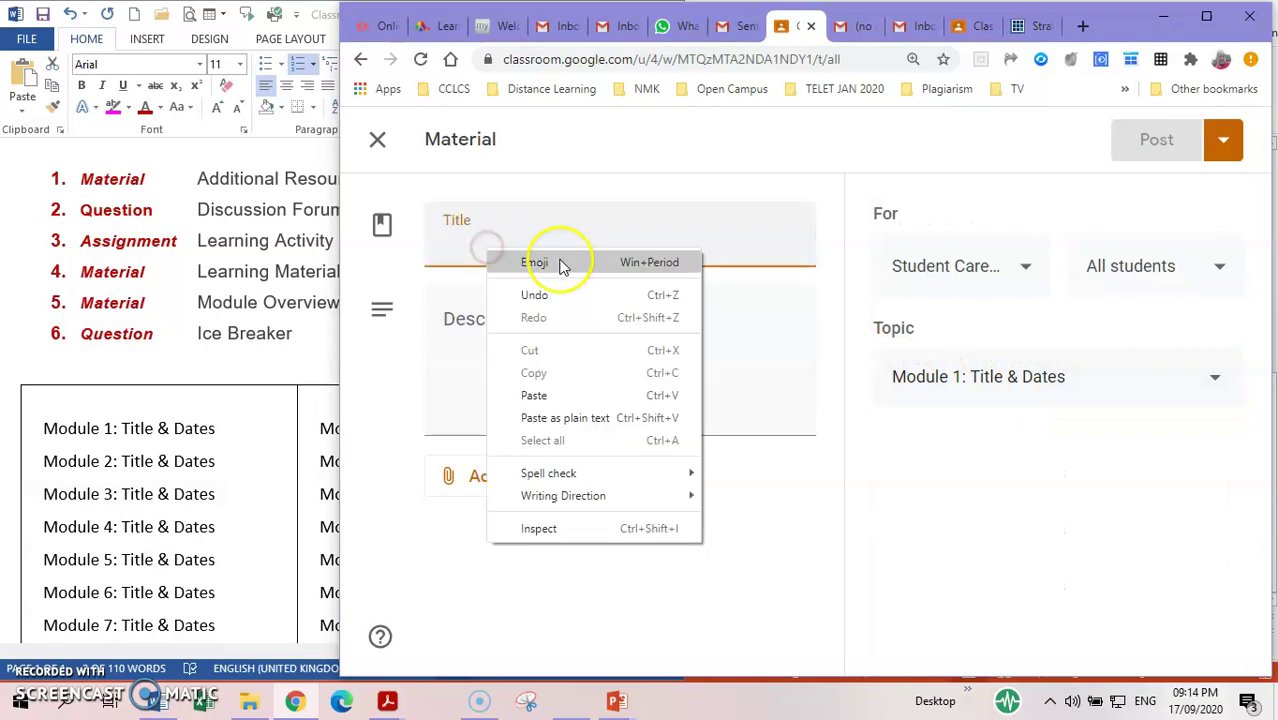
left_click(990, 508)
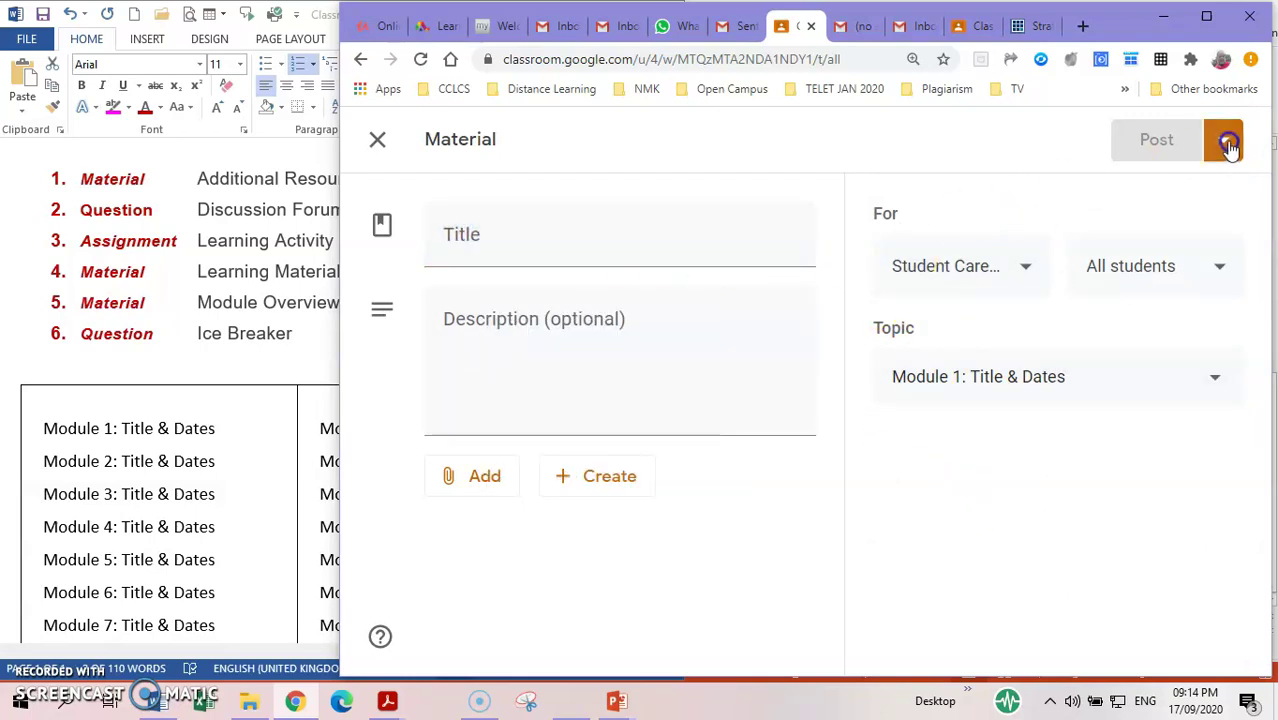
right_click(495, 252)
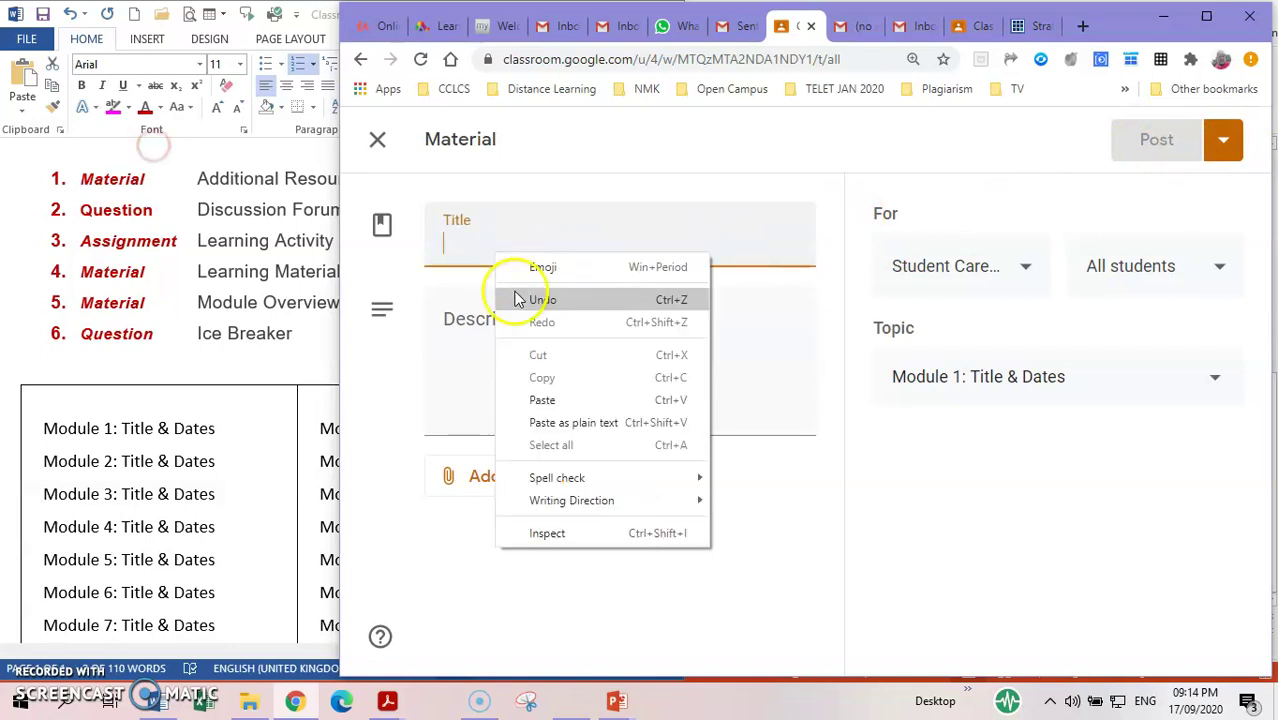
left_click(550, 399)
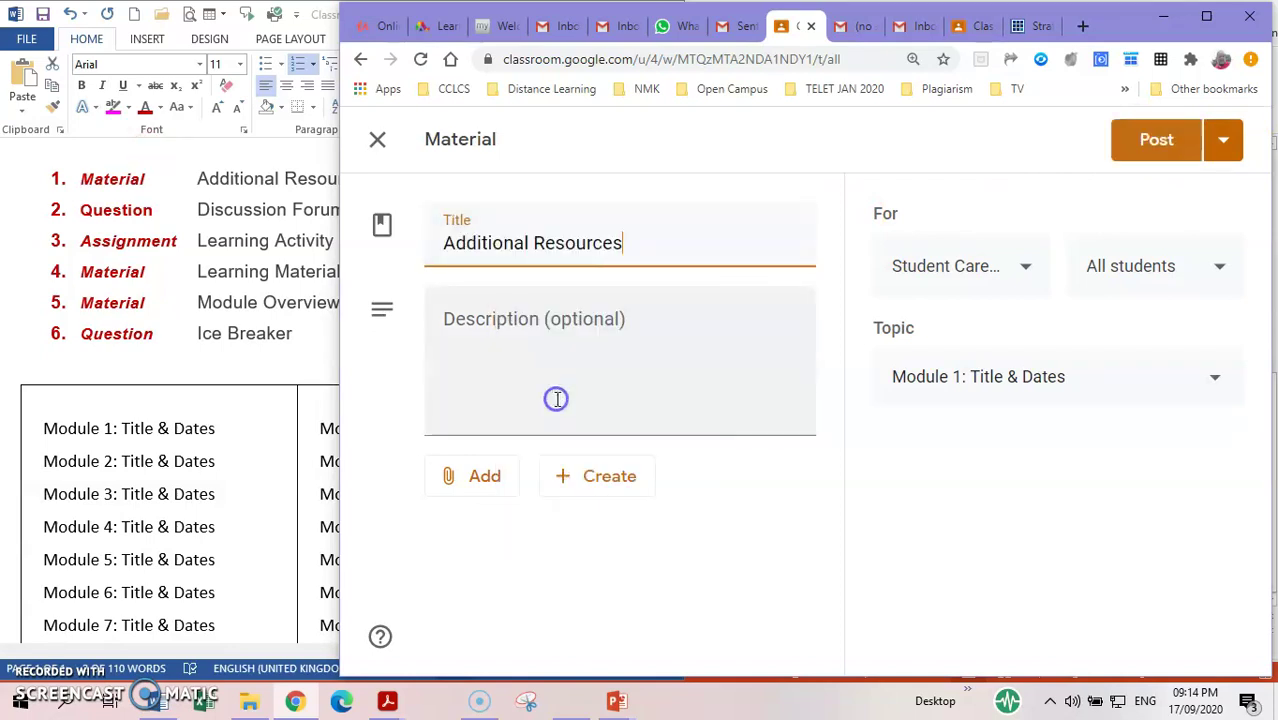
Step: Post the material and check its entry under the Module 1 topic on the Classwork page
left_click(1158, 143)
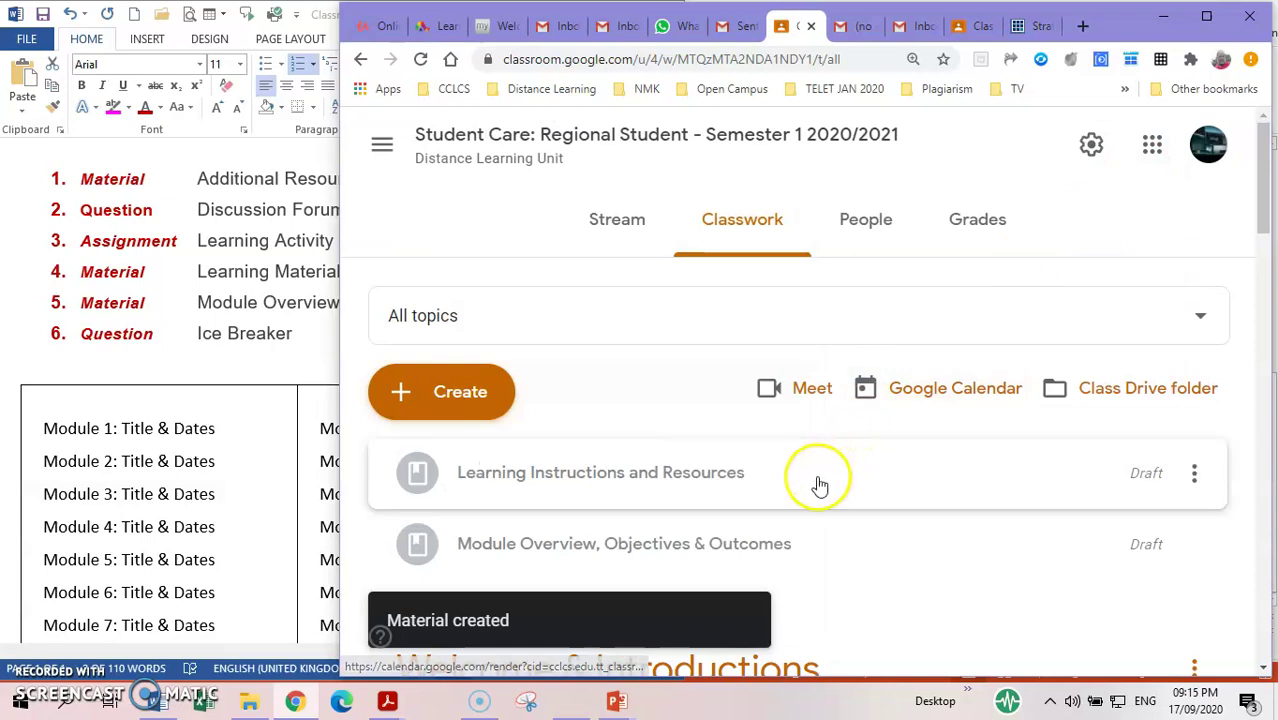
scroll(816, 486, "down", 5)
scroll(910, 467, "down", 15)
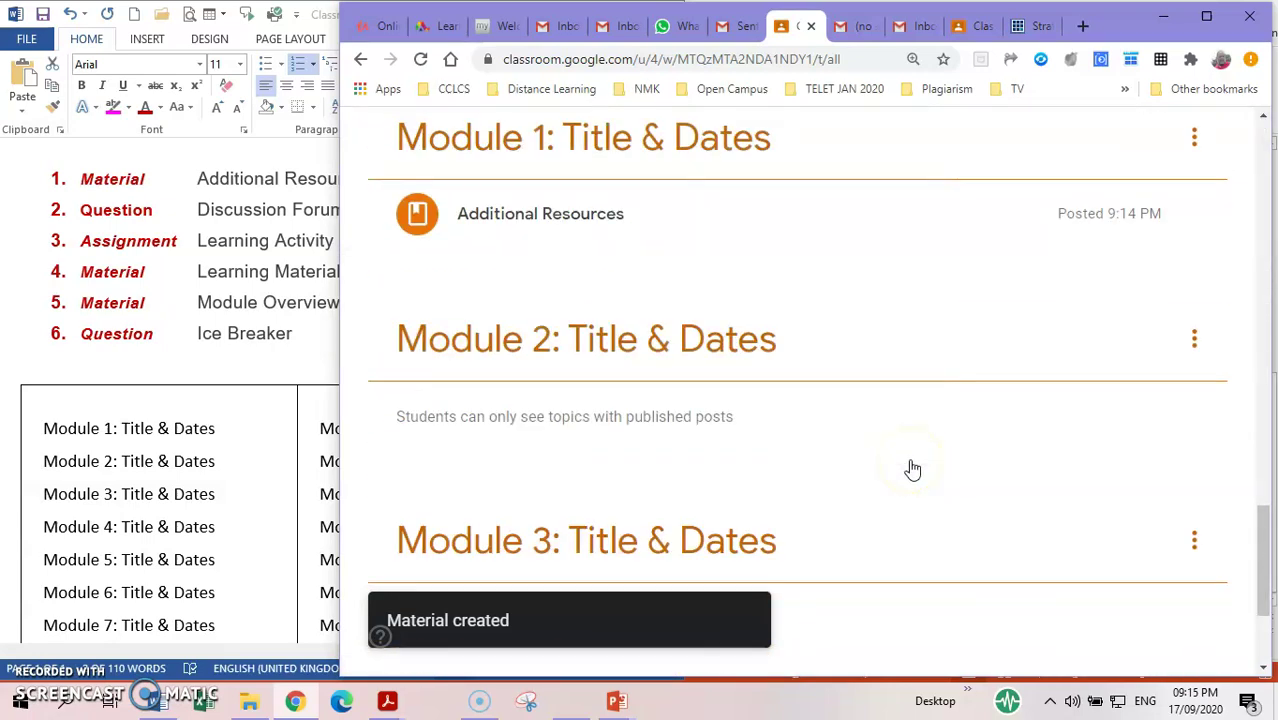
scroll(912, 467, "up", 2)
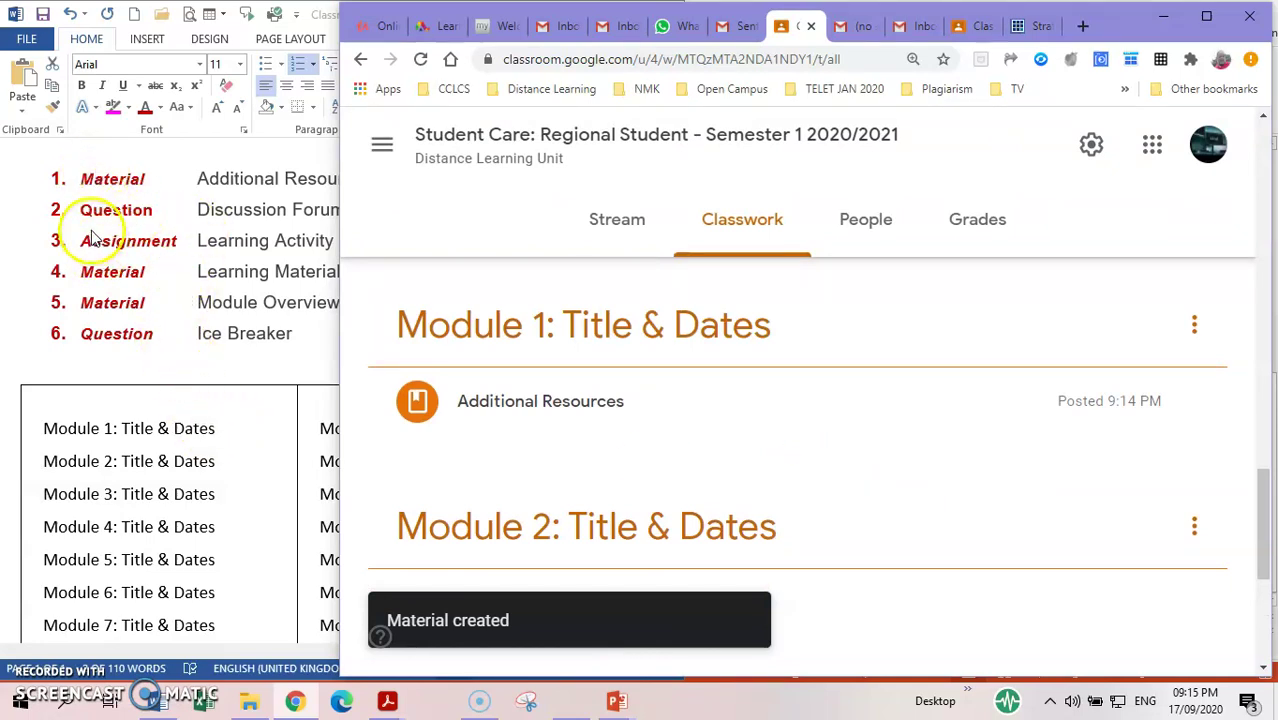
Step: Copy the text "Discussion Forum" from item 2 of the numbered list in the Word document
left_click(199, 212)
left_click_drag(199, 211, 334, 214)
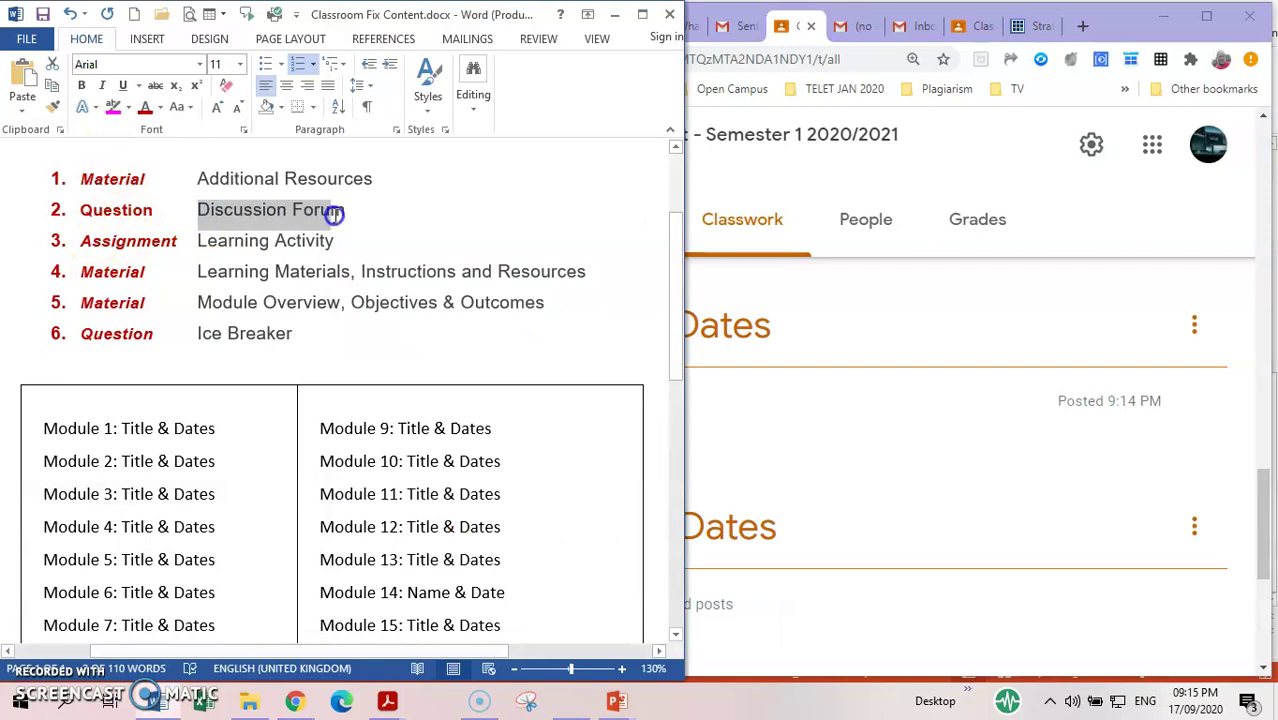
right_click(324, 218)
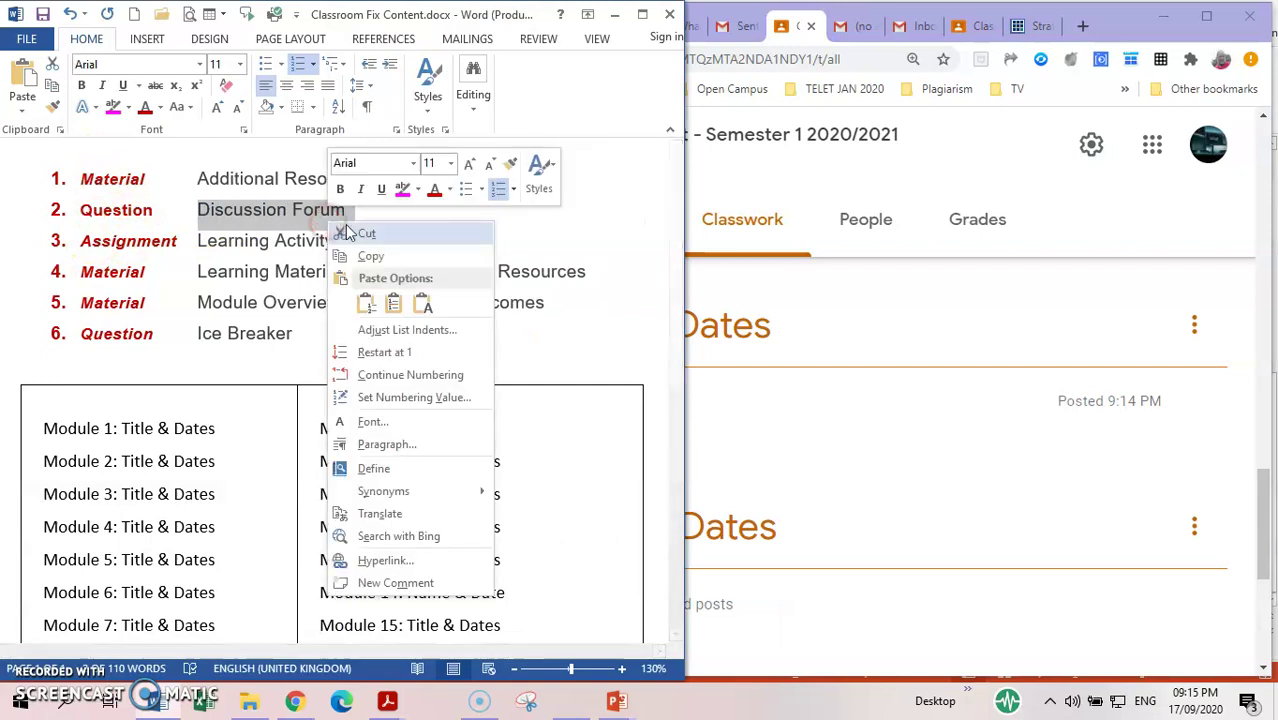
left_click(386, 260)
Step: Return to Google Classroom and start a new Question in the class's classwork
left_click(873, 365)
scroll(631, 428, "up", 5)
scroll(603, 432, "up", 15)
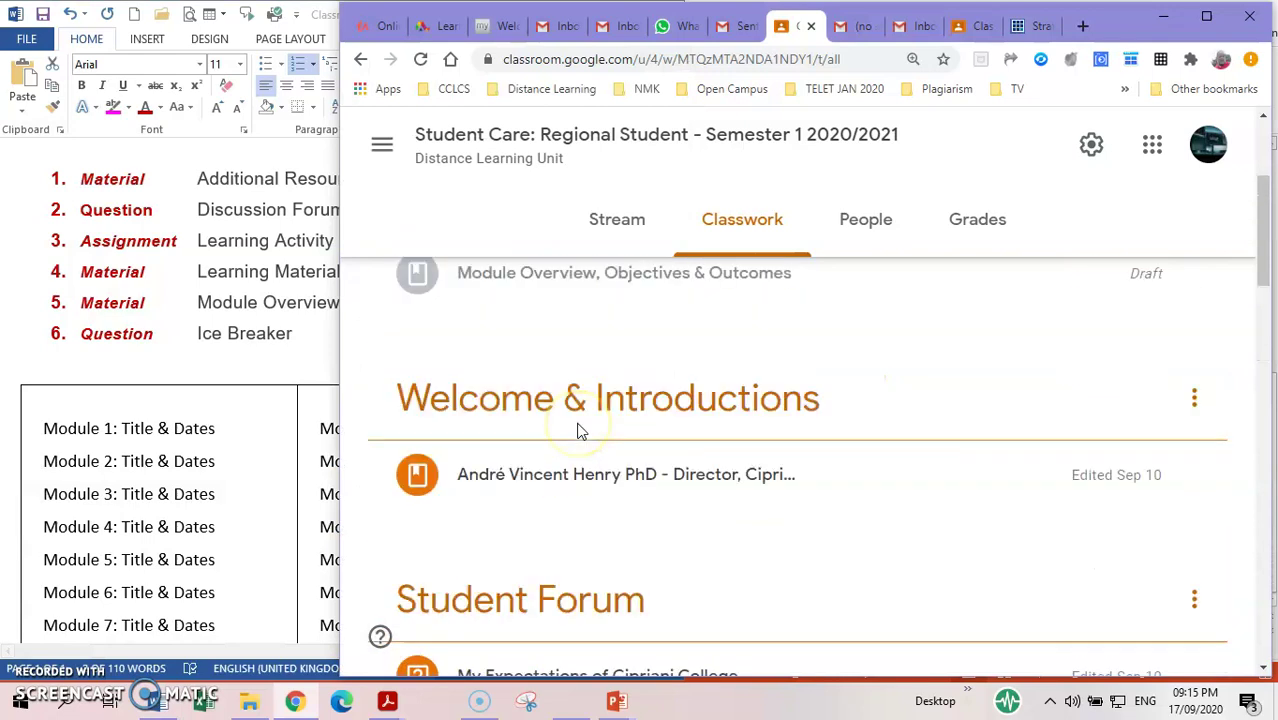
scroll(578, 430, "up", 2)
left_click(450, 293)
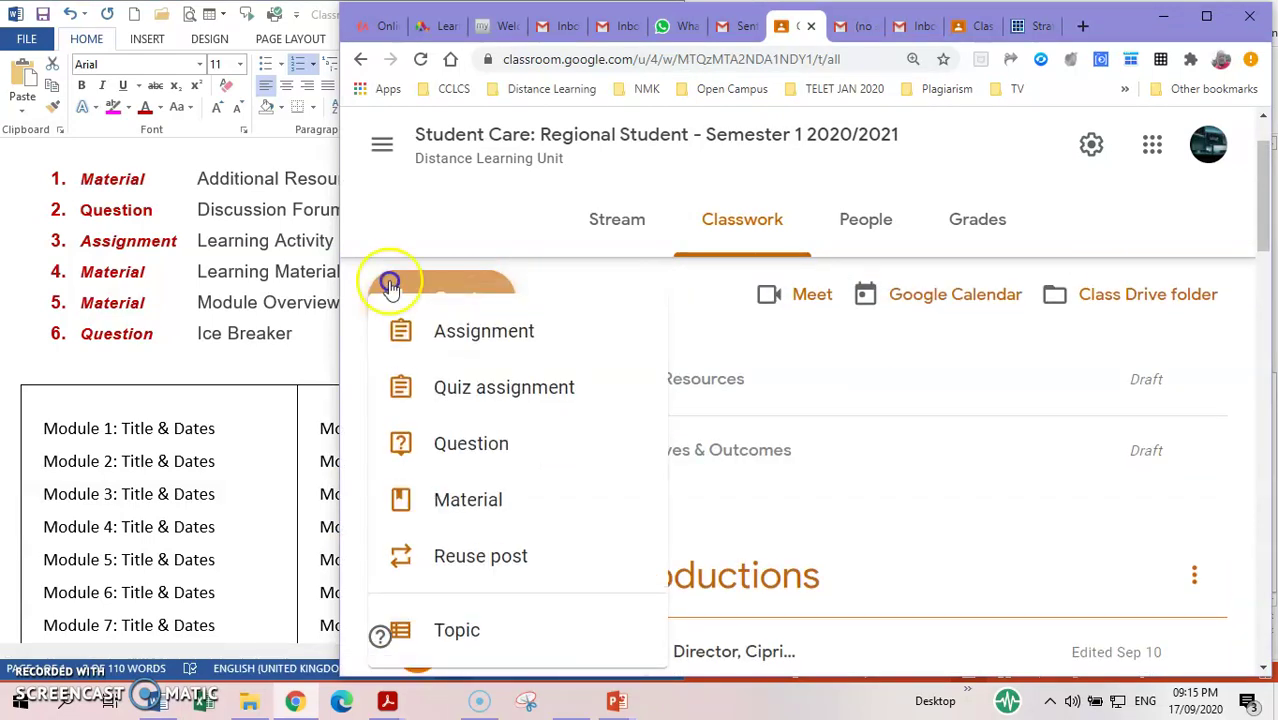
left_click(458, 447)
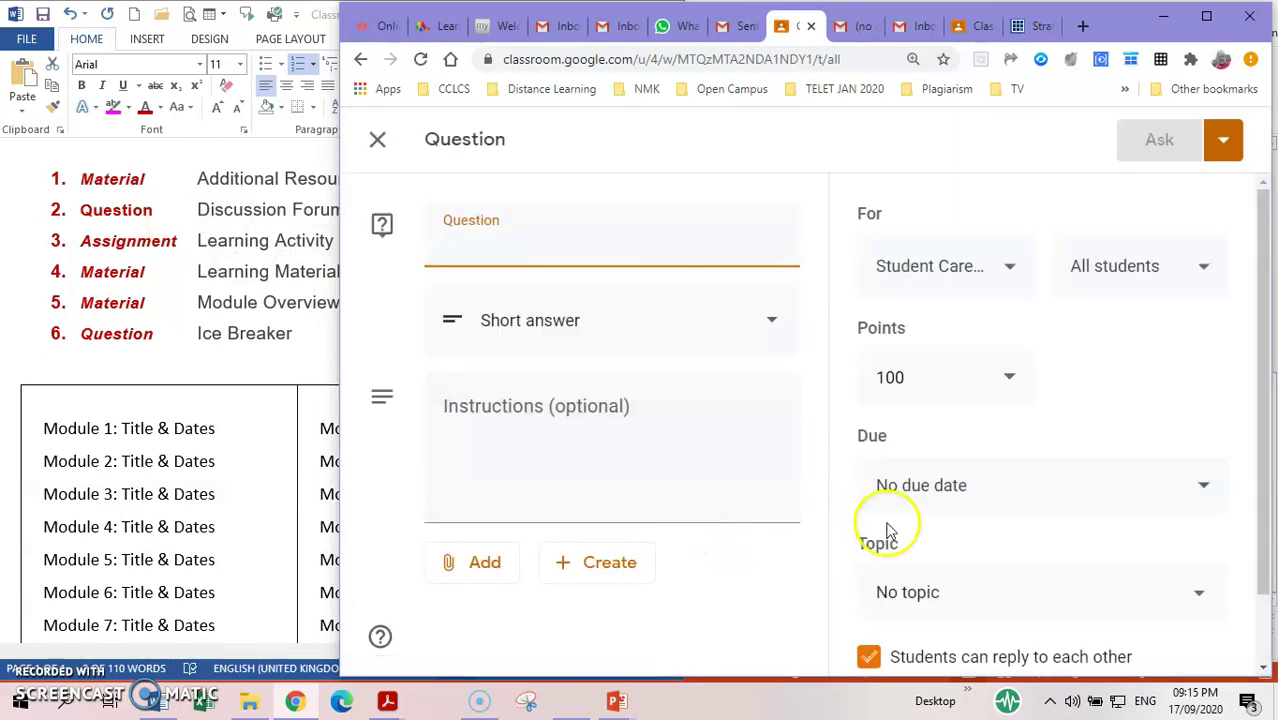
scroll(1011, 519, "down", 2)
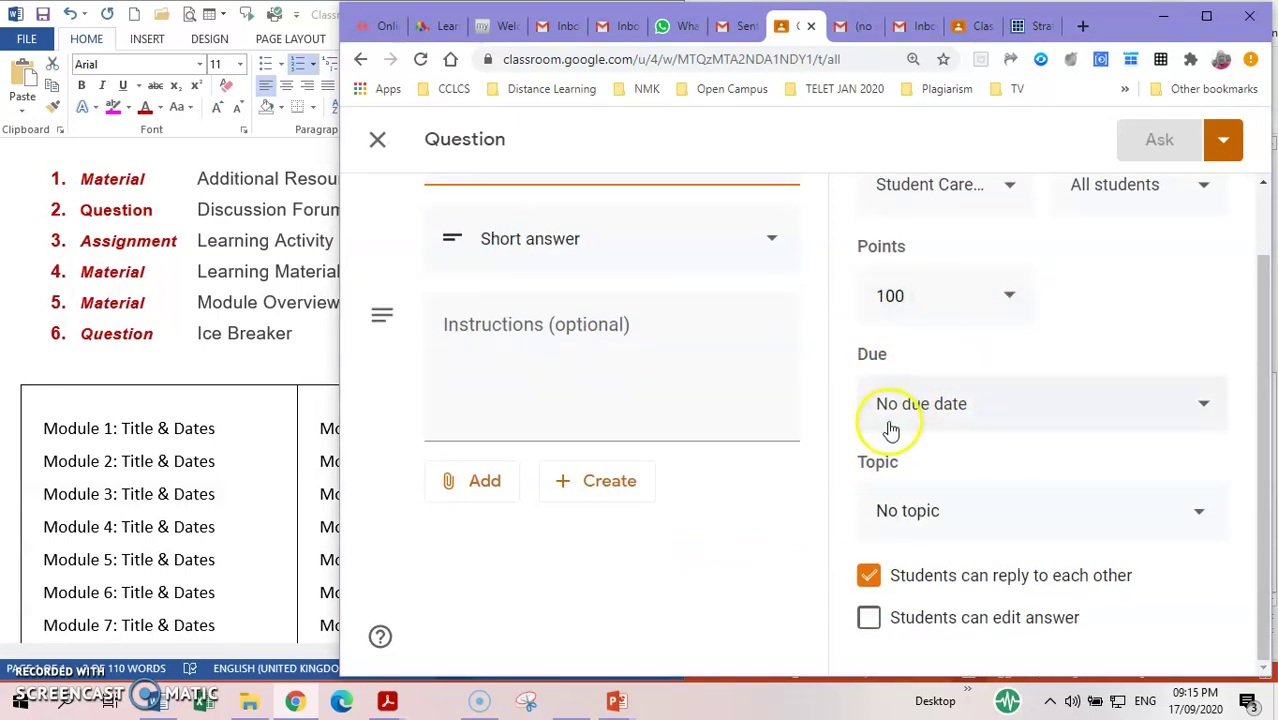
left_click(1207, 416)
left_click(1015, 500)
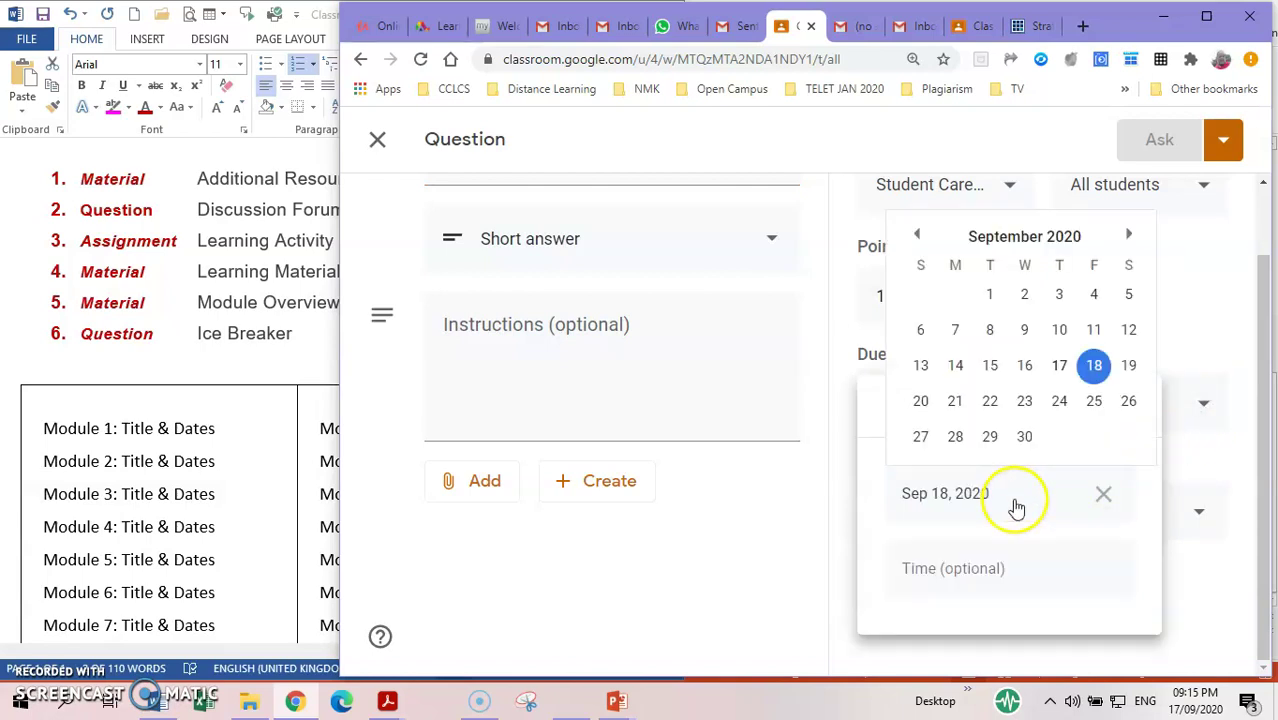
left_click(1098, 497)
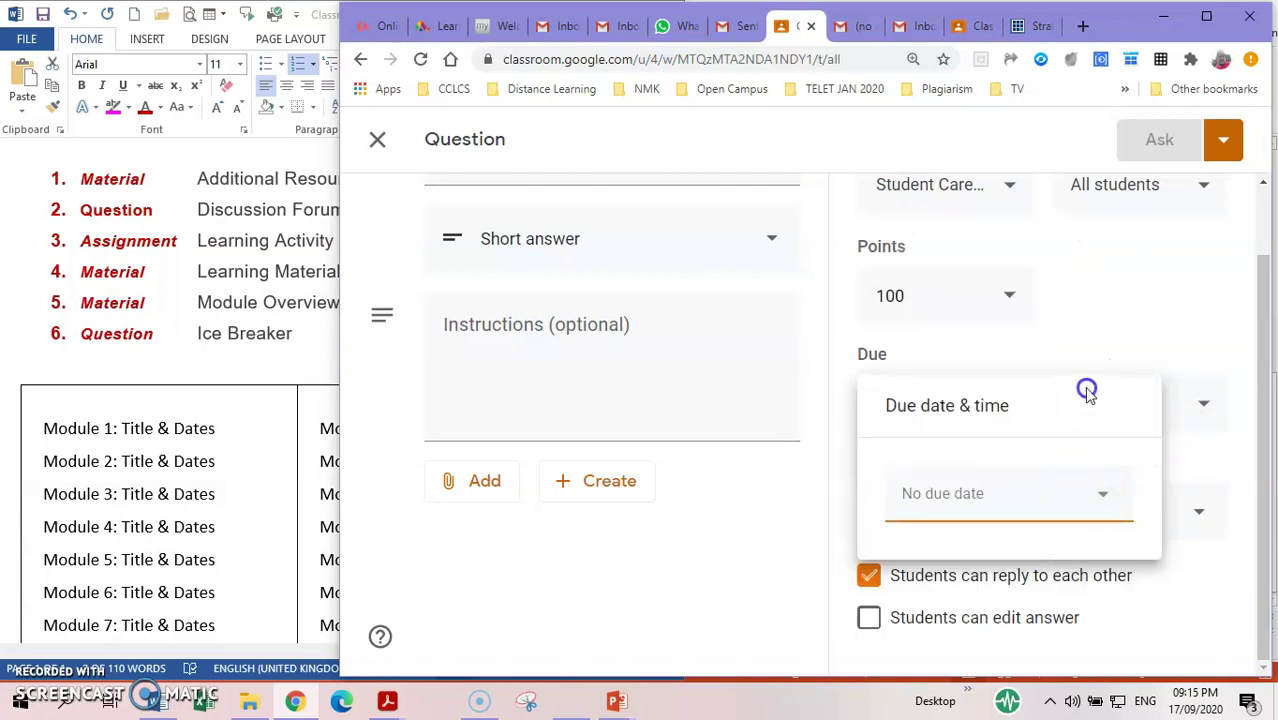
left_click(1104, 342)
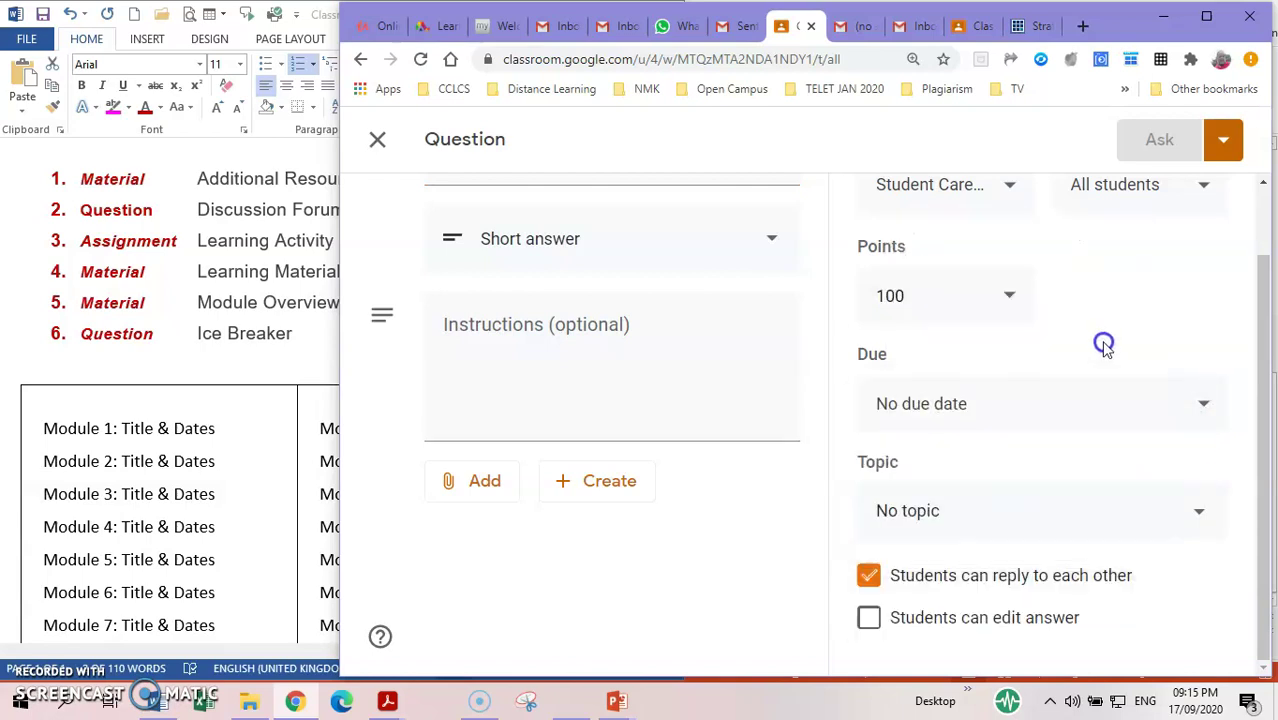
left_click(1037, 489)
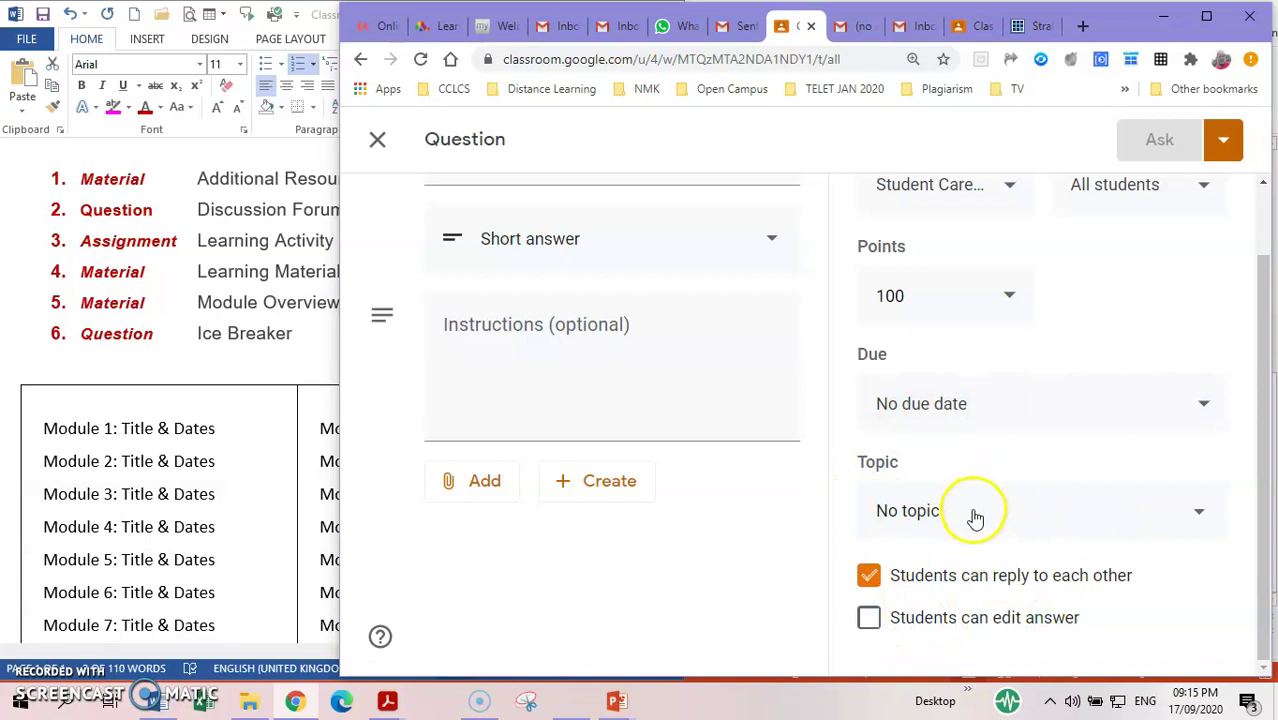
Step: Assign the question to the topic "Module 1: Title & Dates" and paste "Discussion Forum" as its question text
left_click(1200, 518)
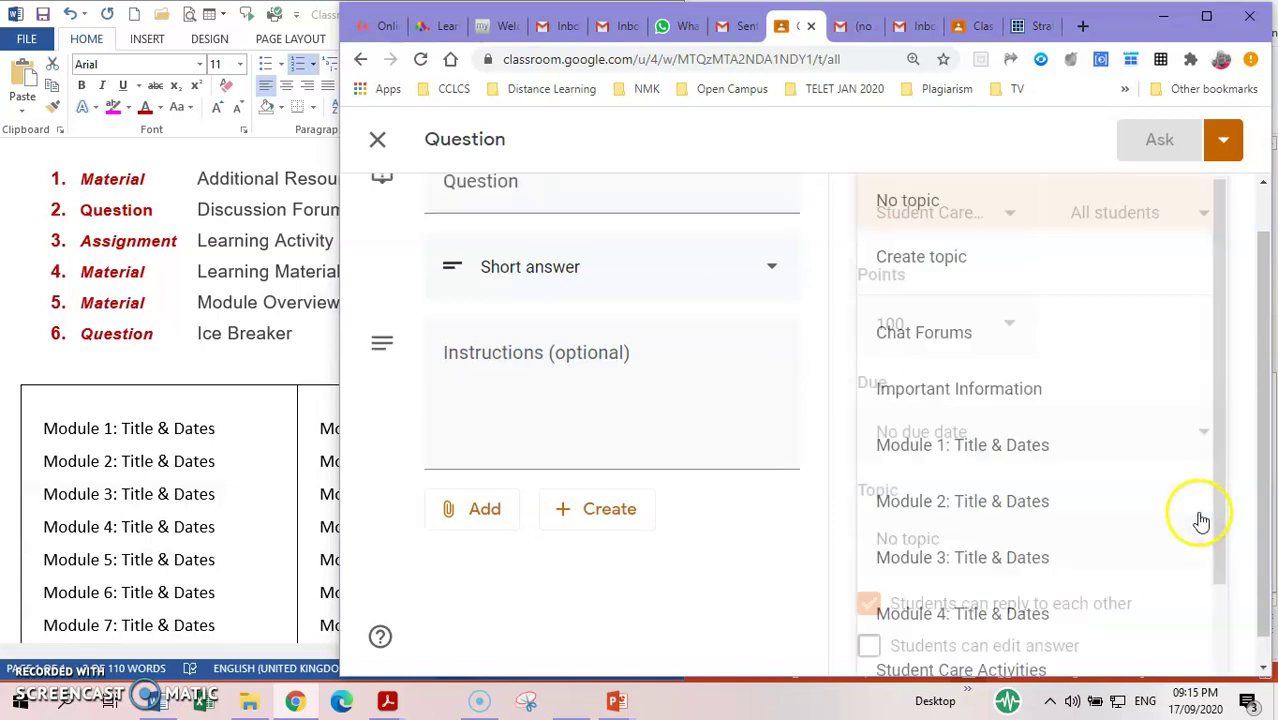
left_click(980, 446)
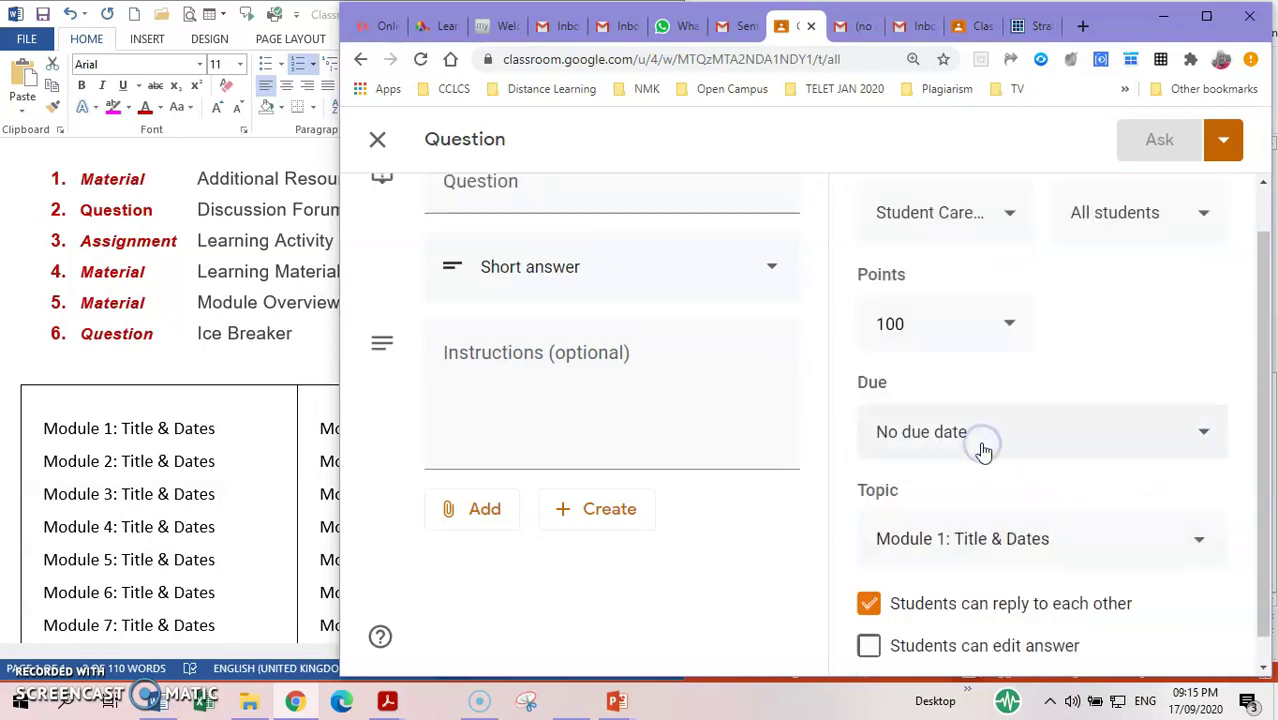
scroll(465, 370, "up", 1)
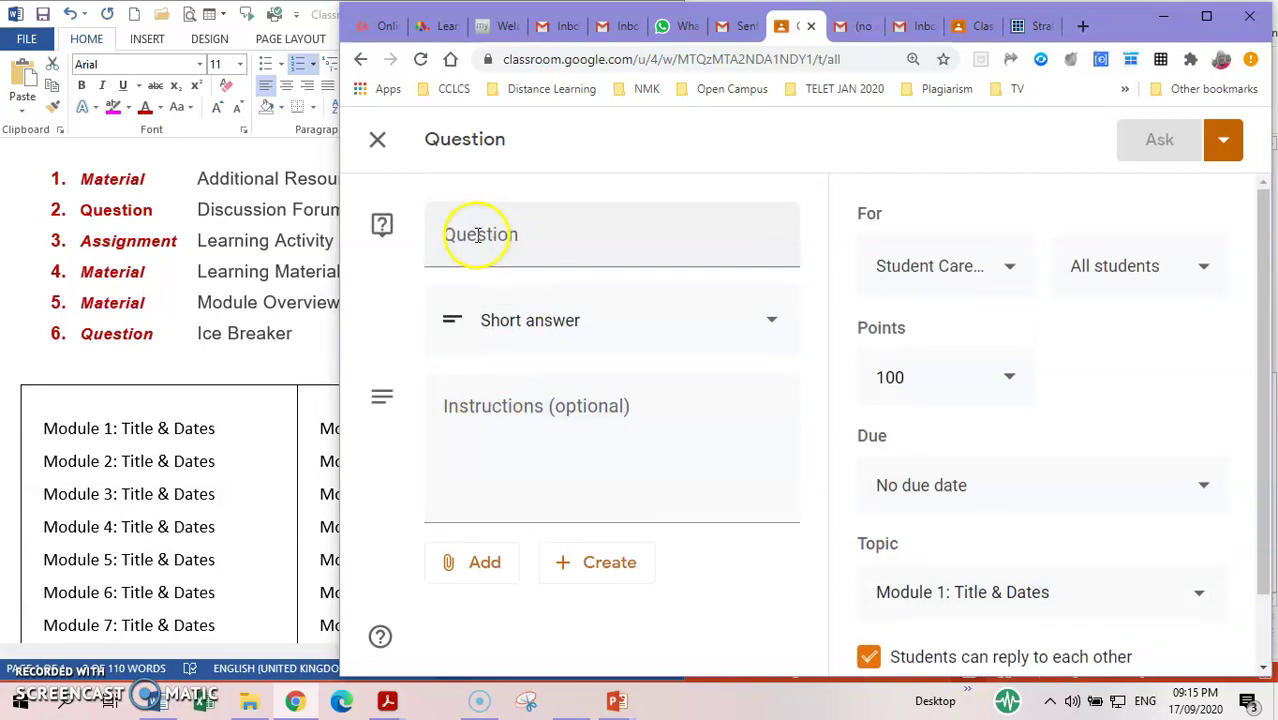
right_click(477, 242)
left_click(523, 383)
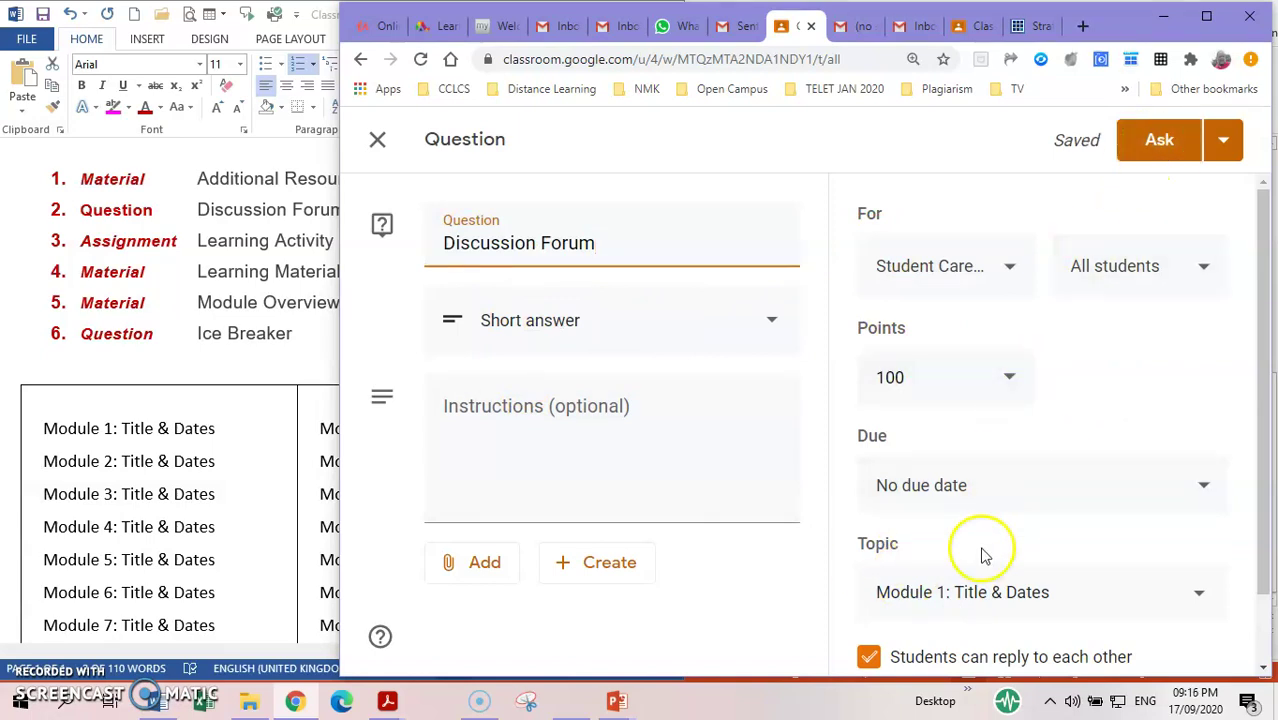
Step: Post the question to all students and check its entry under the Module 1 topic
left_click(1159, 145)
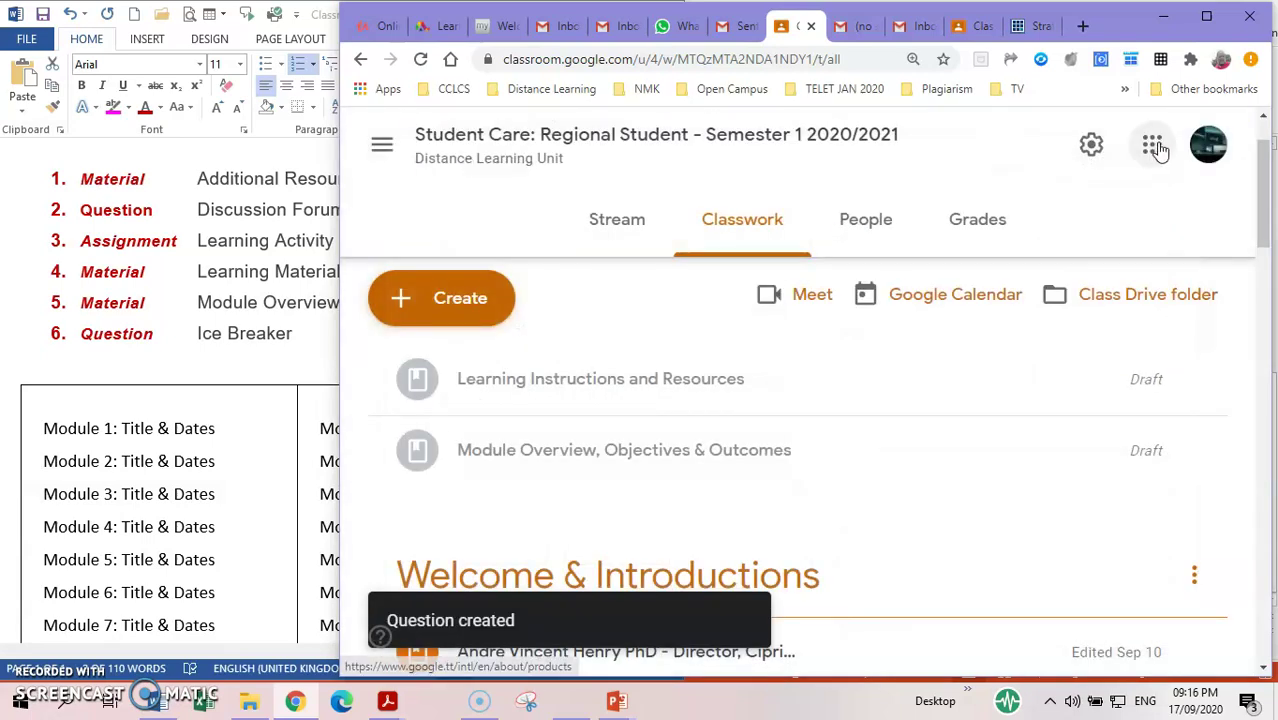
scroll(805, 412, "down", 2)
scroll(805, 412, "down", 12)
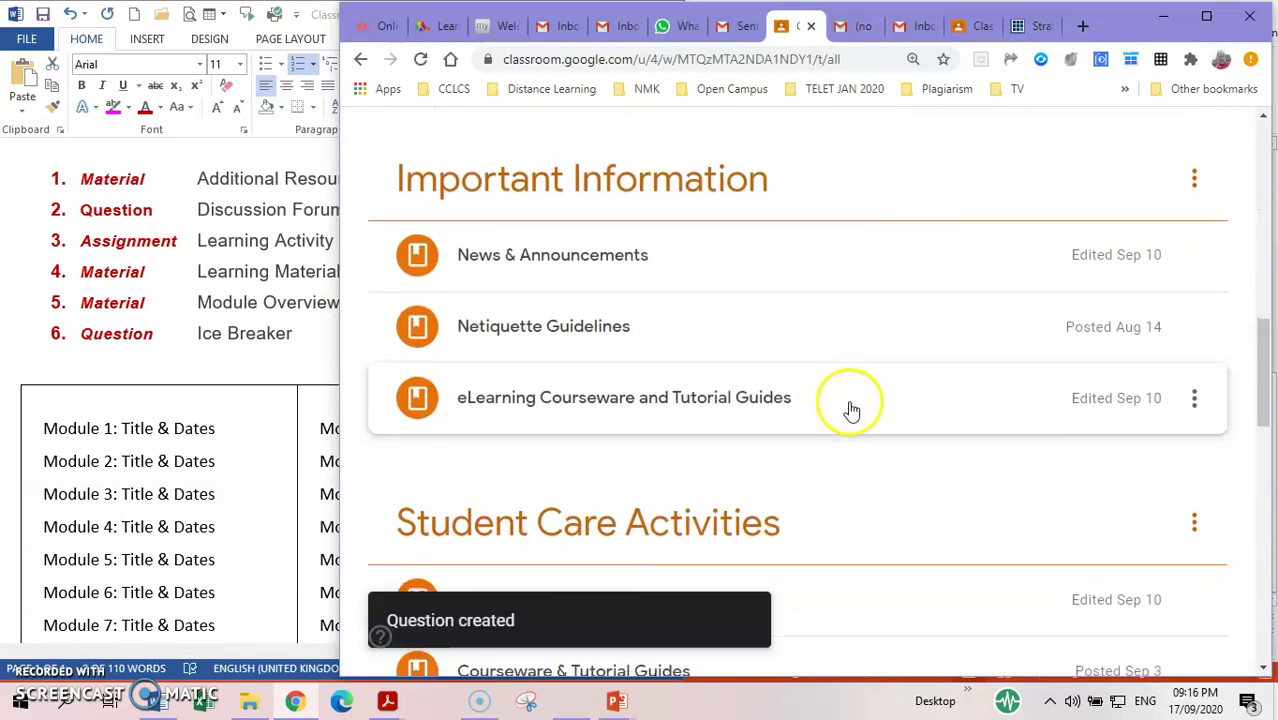
scroll(851, 408, "down", 2)
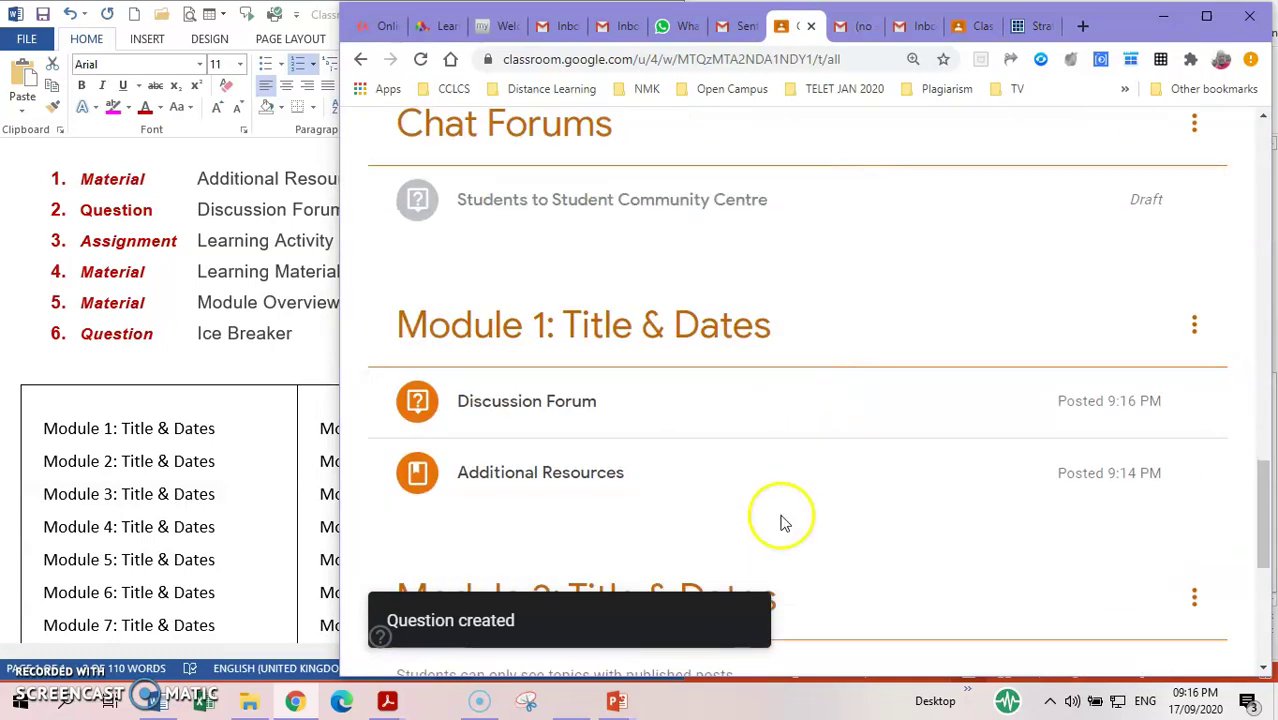
scroll(793, 494, "up", 6)
scroll(801, 489, "up", 4)
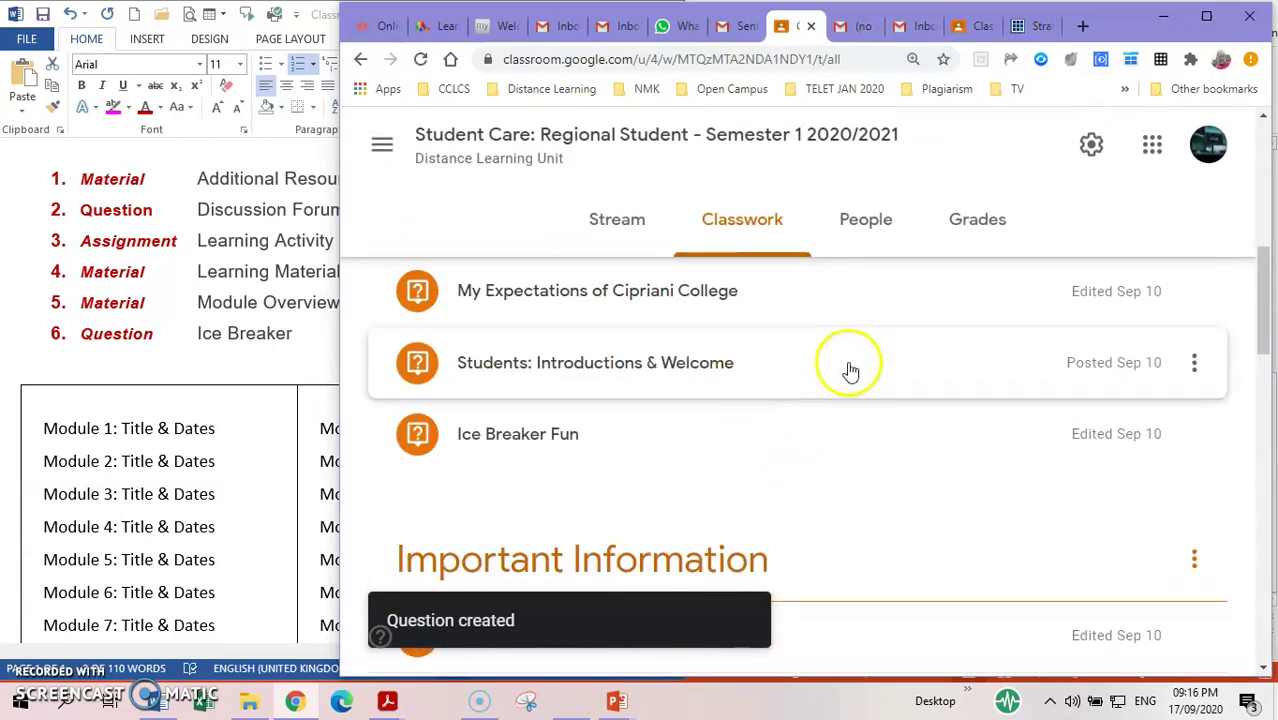
Step: Copy the text "Learning Activity" from item 3 of the numbered list in the Word document
left_click(200, 240)
left_click_drag(187, 240, 323, 245)
right_click(323, 245)
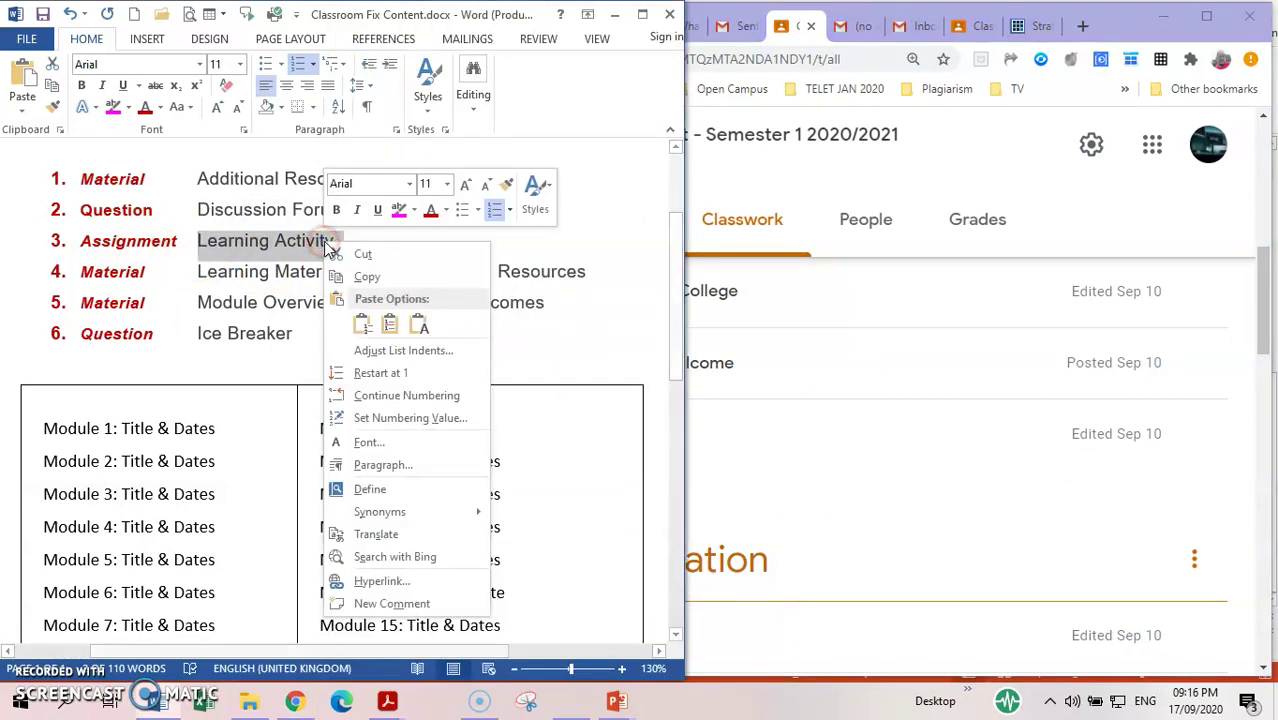
left_click(372, 272)
Step: Return to Google Classroom and start a new Assignment in the class's classwork
scroll(820, 360, "up", 3)
left_click(964, 163)
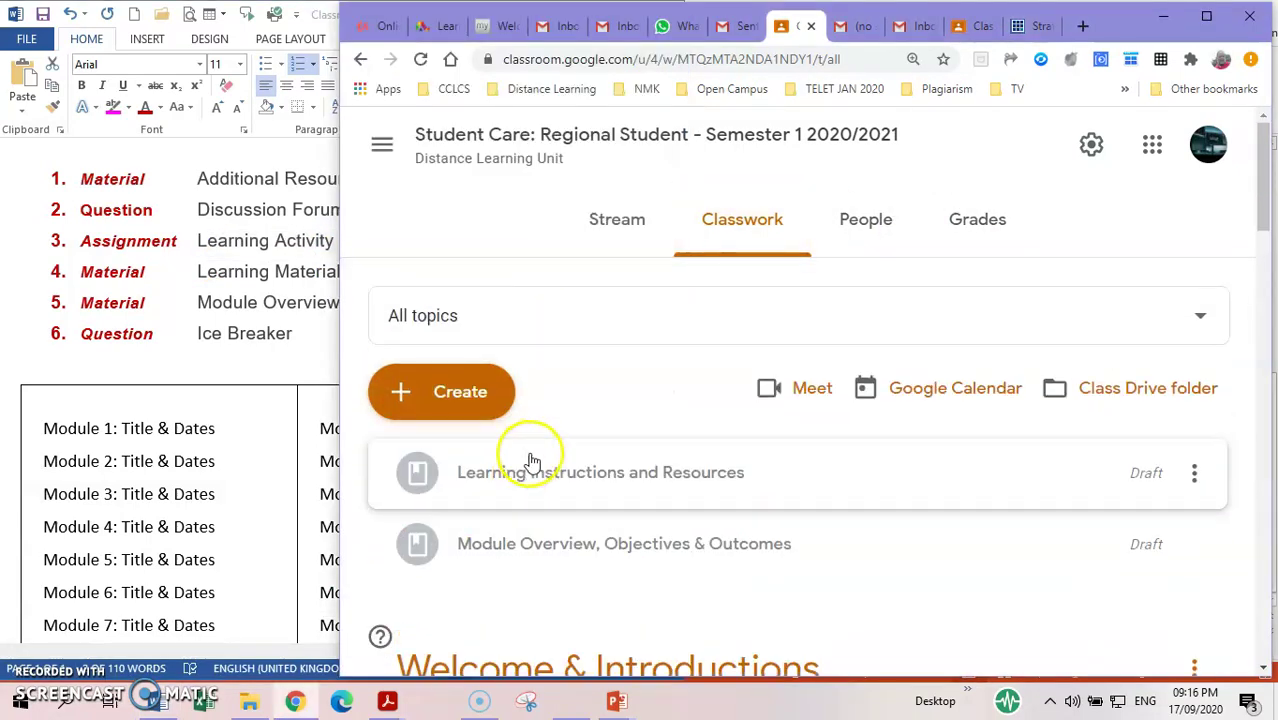
left_click(476, 396)
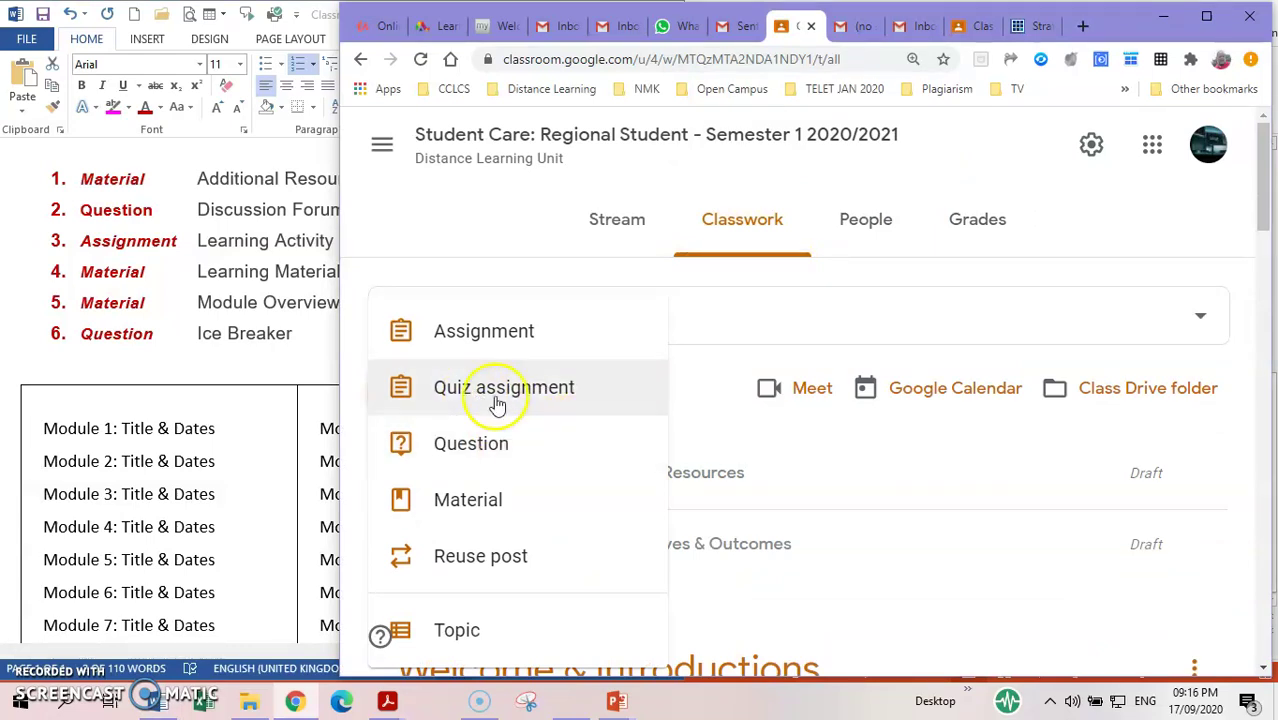
left_click(491, 334)
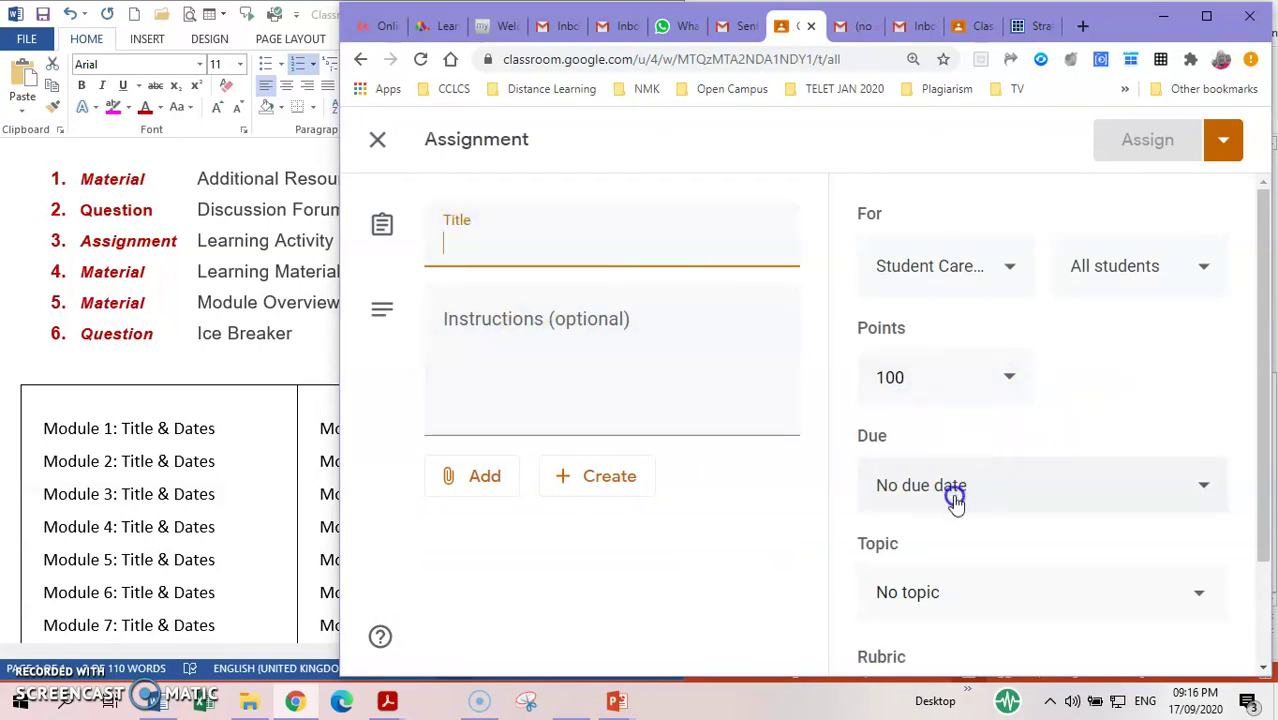
Step: Assign the new assignment to the topic "Module 1: Title & Dates"
scroll(971, 514, "down", 1)
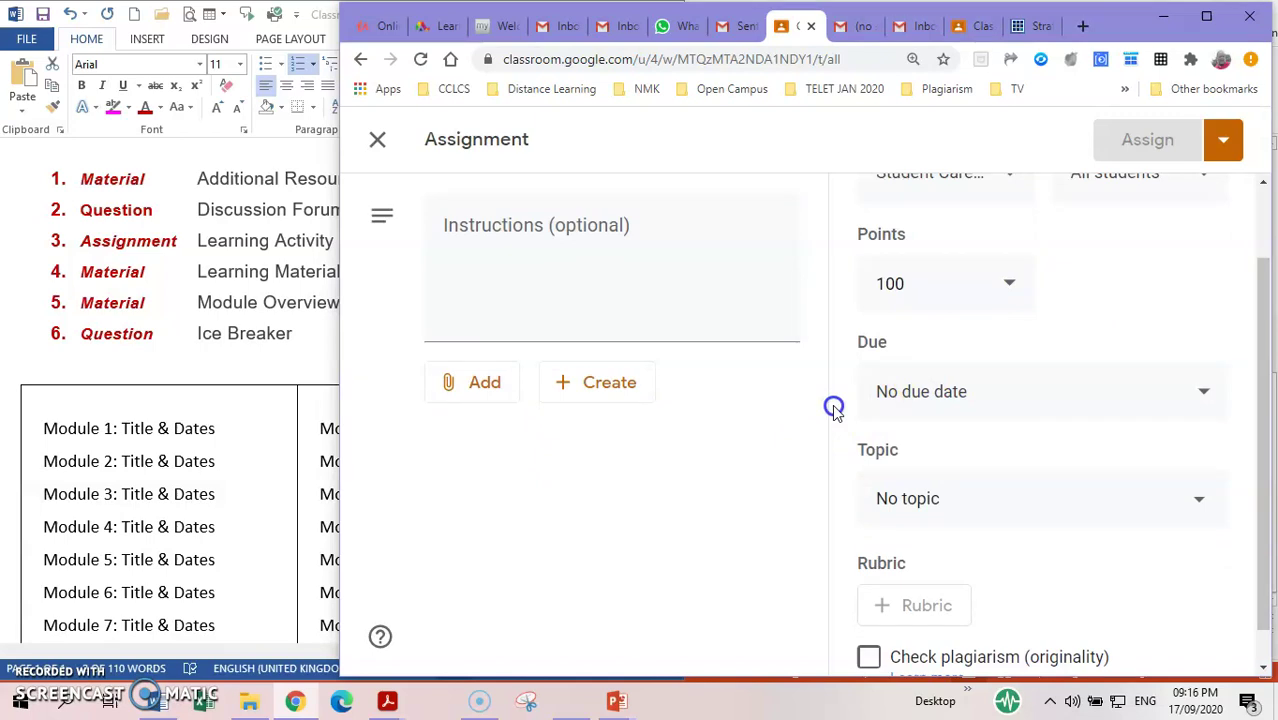
left_click(955, 500)
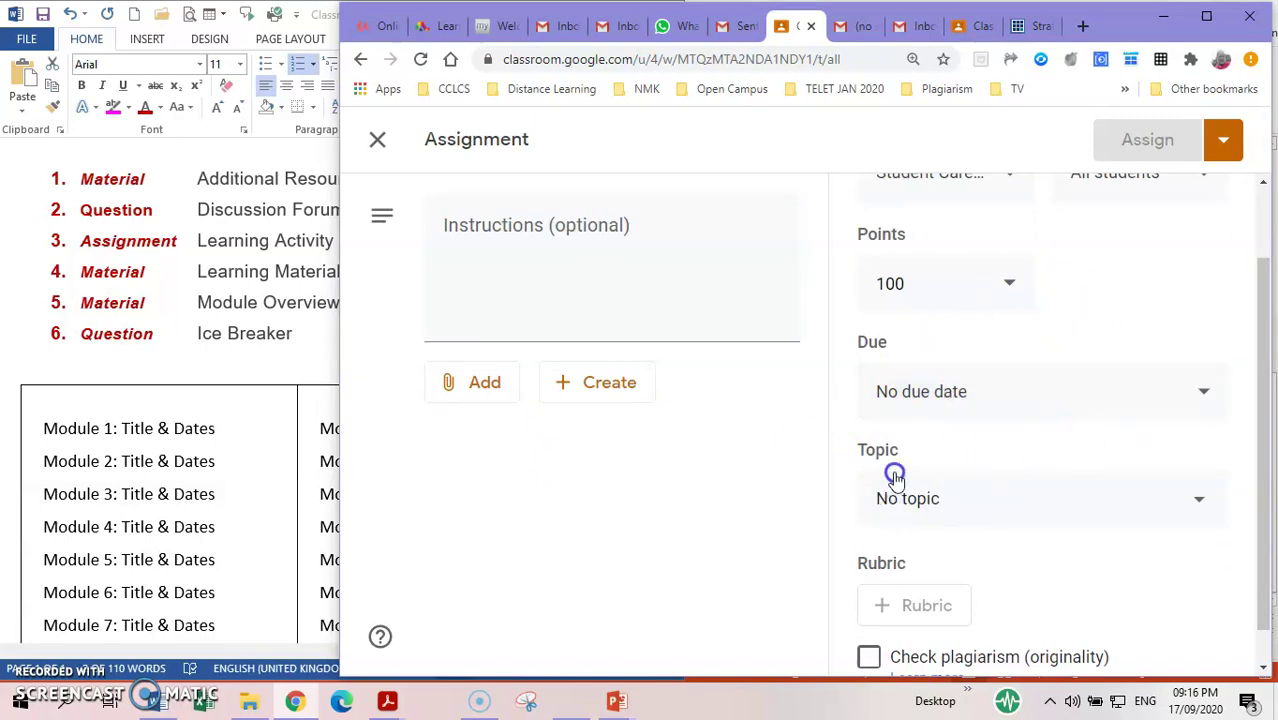
scroll(1065, 565, "down", 1)
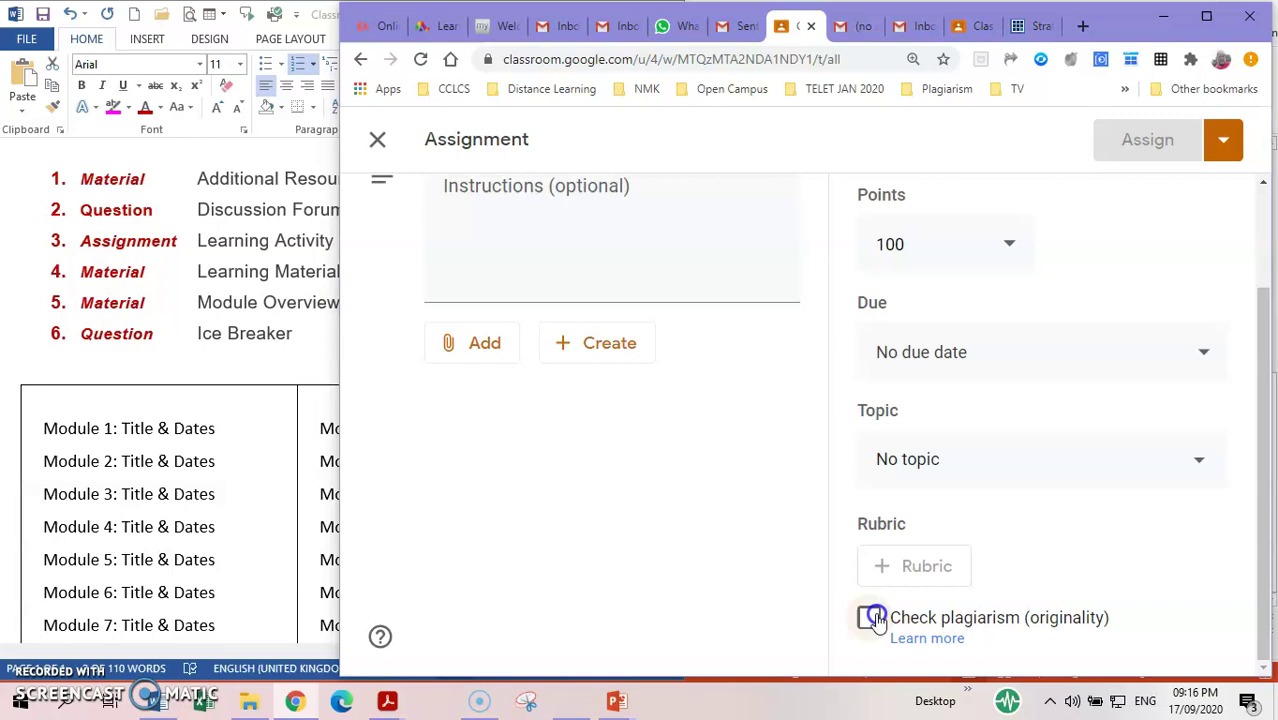
left_click(1033, 650)
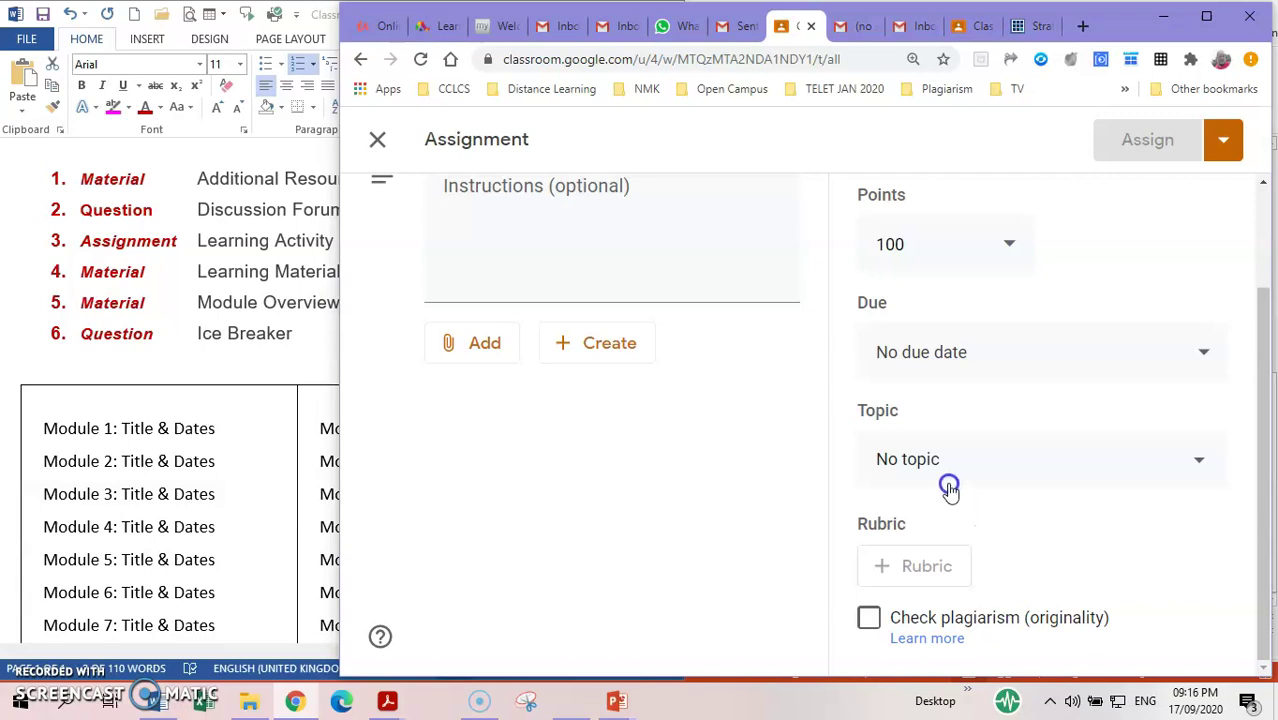
left_click(1197, 468)
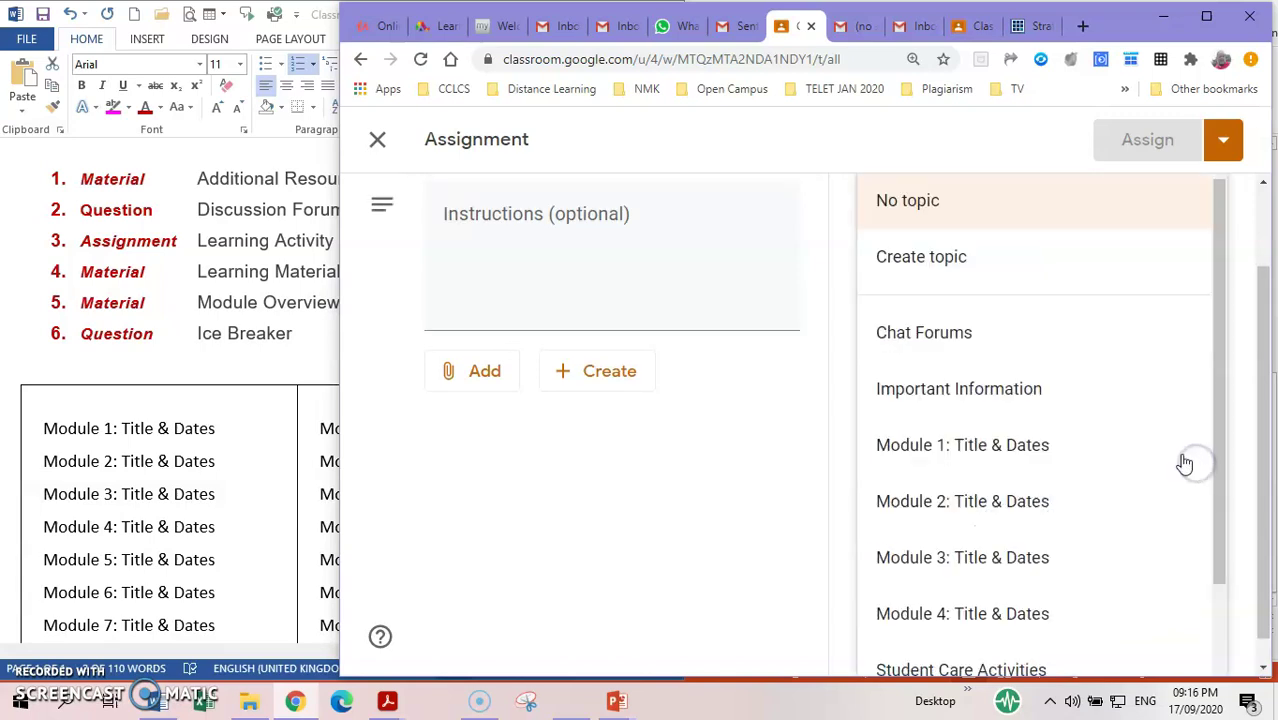
left_click(968, 447)
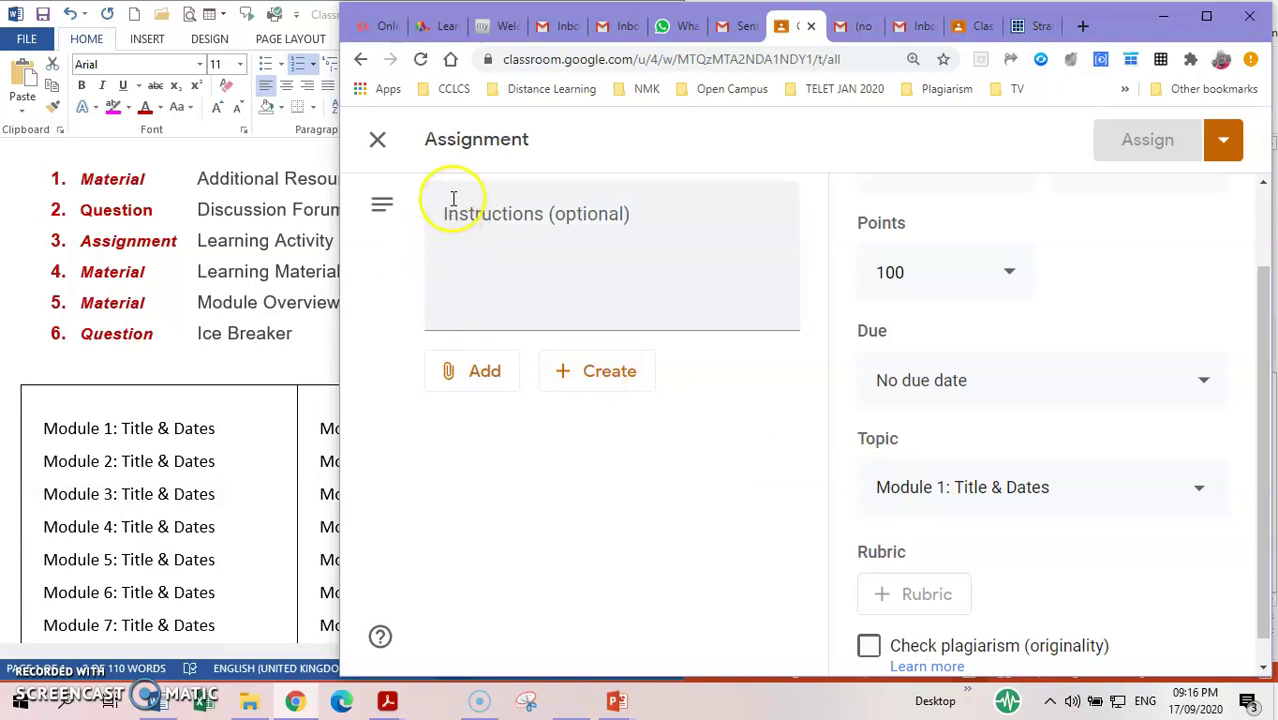
Step: Paste "Learning Activity" as the assignment's title and assign it to all students with 100 points and no due date
scroll(453, 198, "up", 2)
right_click(469, 231)
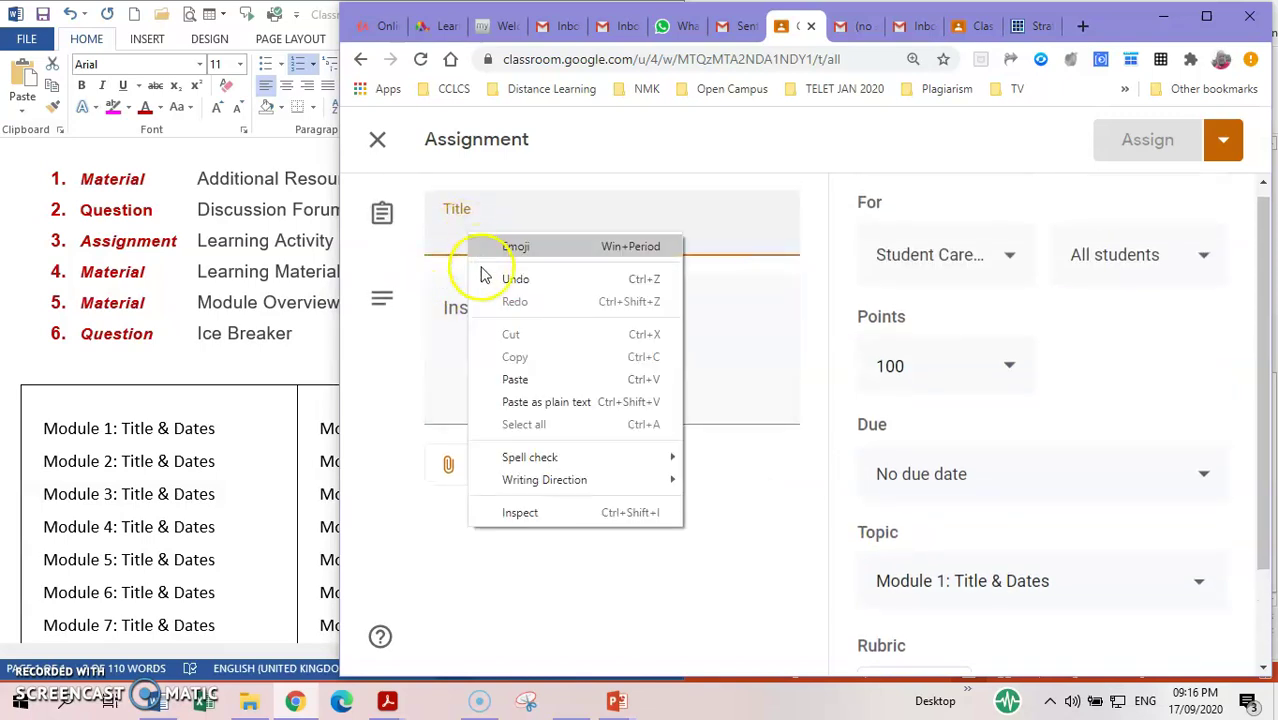
left_click(518, 373)
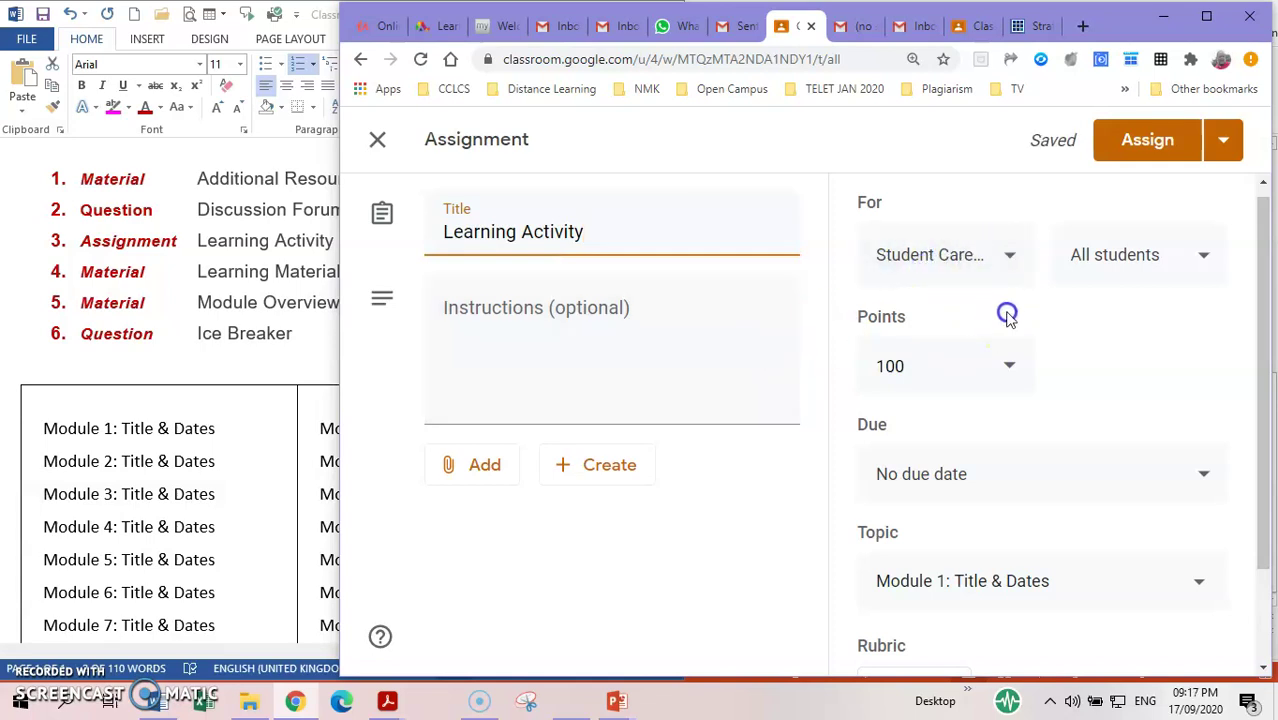
scroll(1007, 316, "down", 2)
scroll(1042, 530, "up", 2)
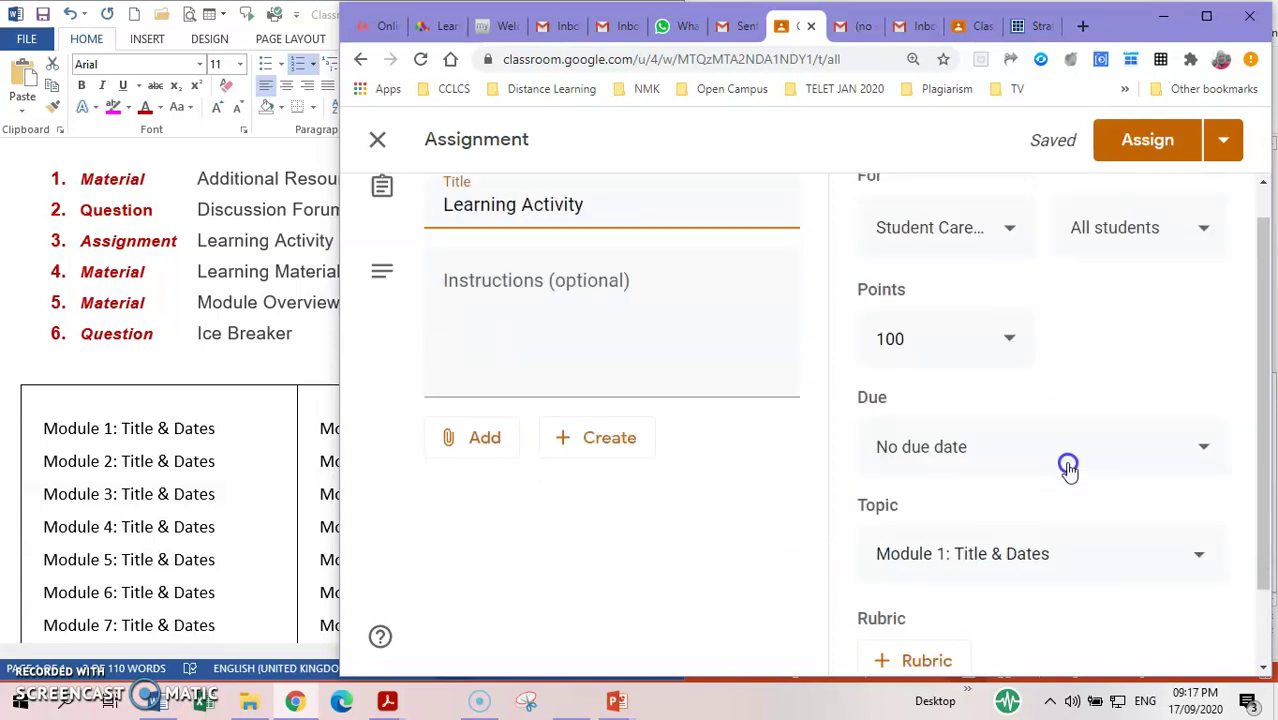
left_click(1153, 143)
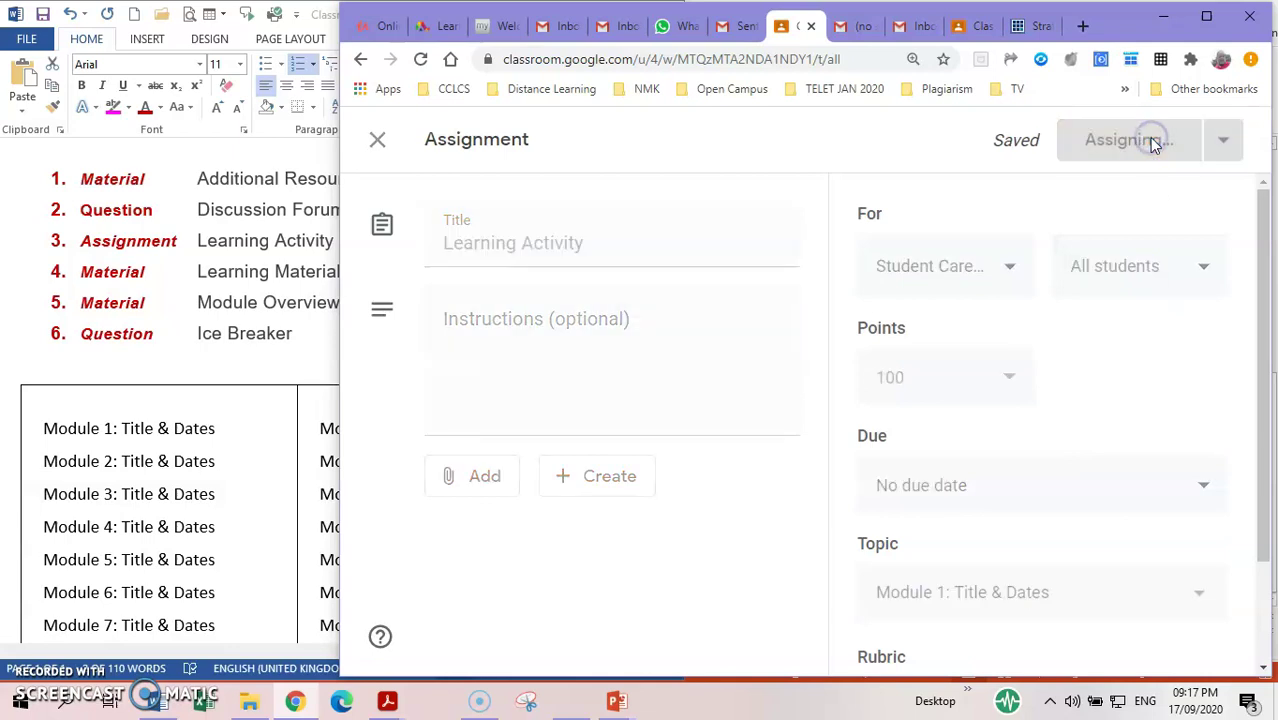
Step: Copy the text "Learning Materials, Instructions and Resources" from item 4 of the numbered list in the Word document
left_click(194, 280)
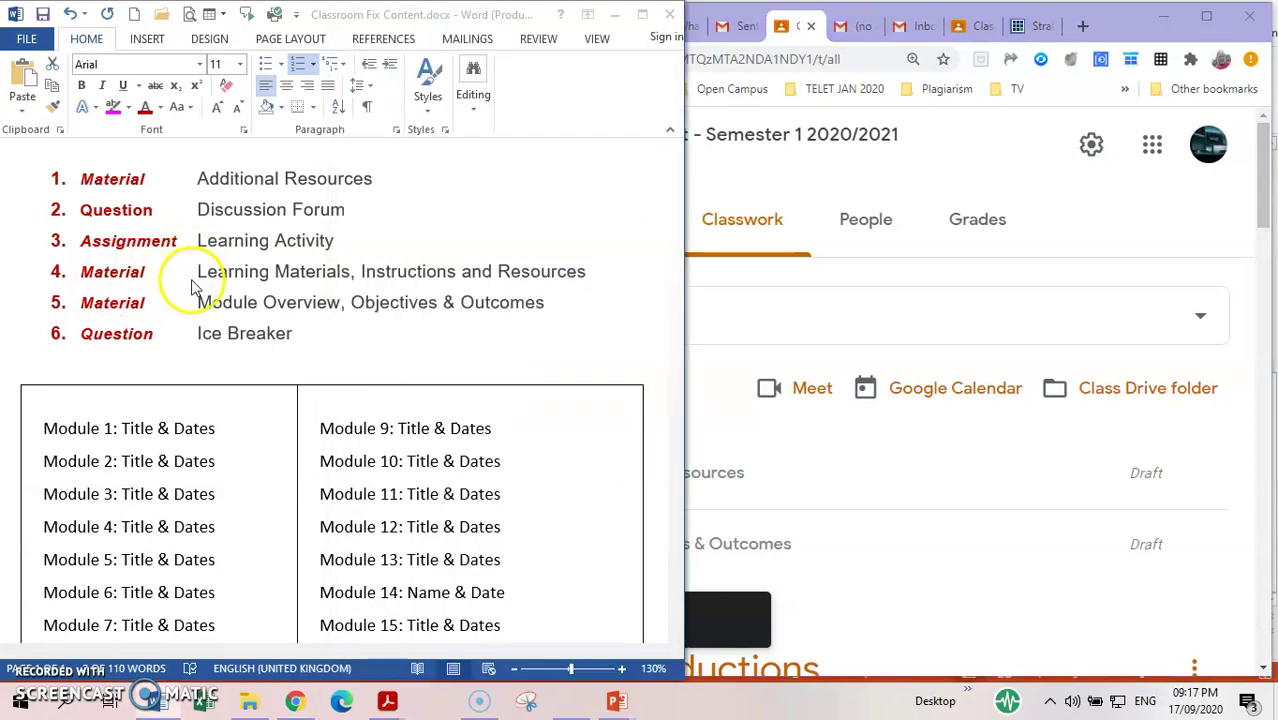
left_click_drag(198, 274, 576, 284)
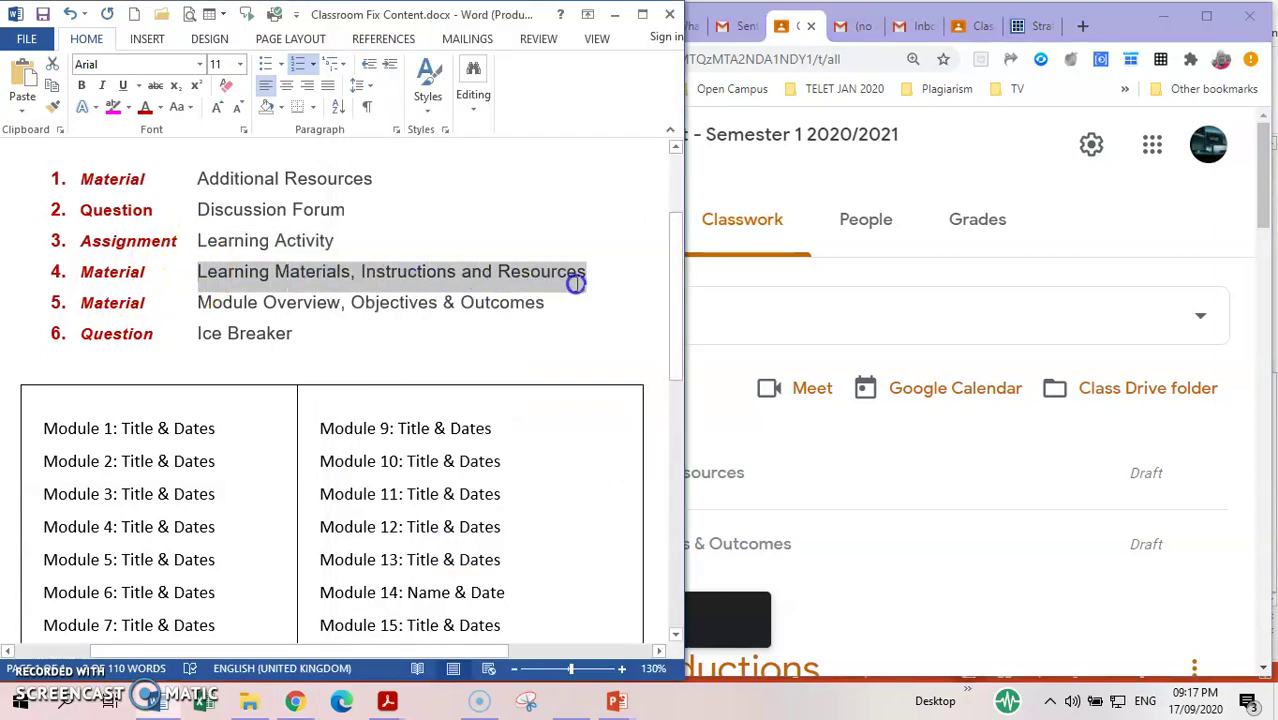
right_click(499, 277)
left_click(562, 306)
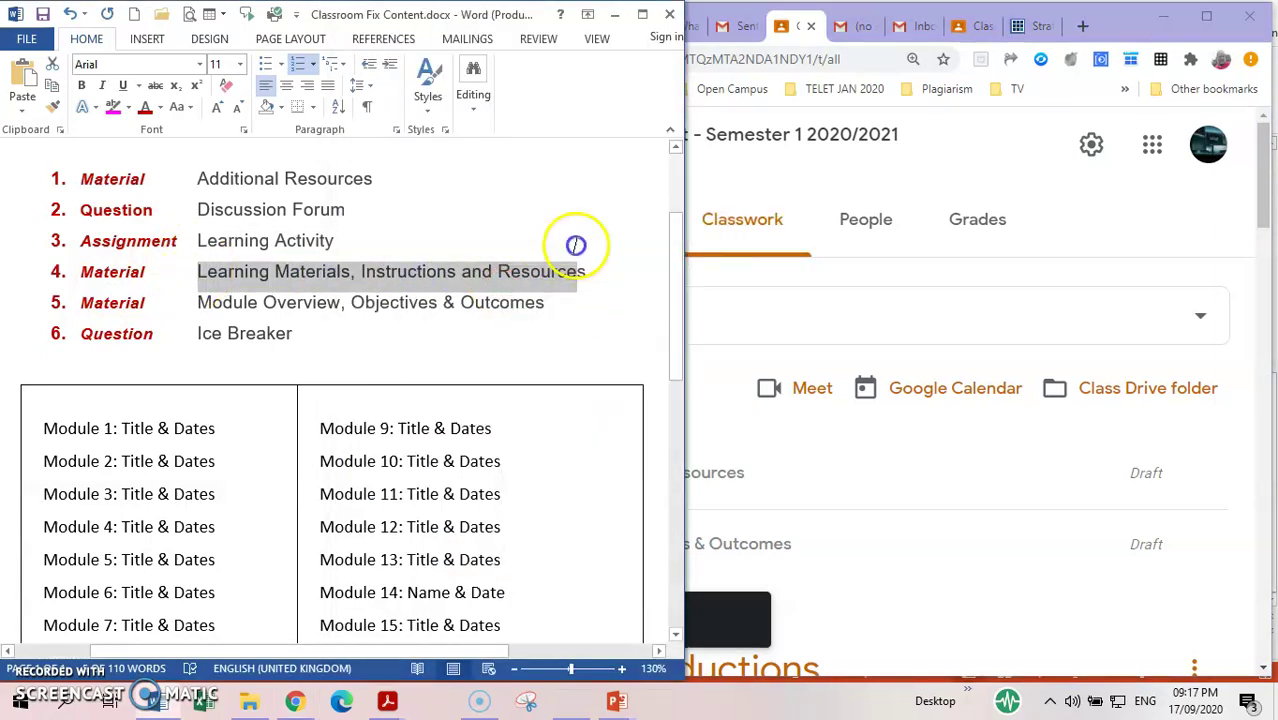
left_click(543, 226)
left_click_drag(195, 272, 578, 268)
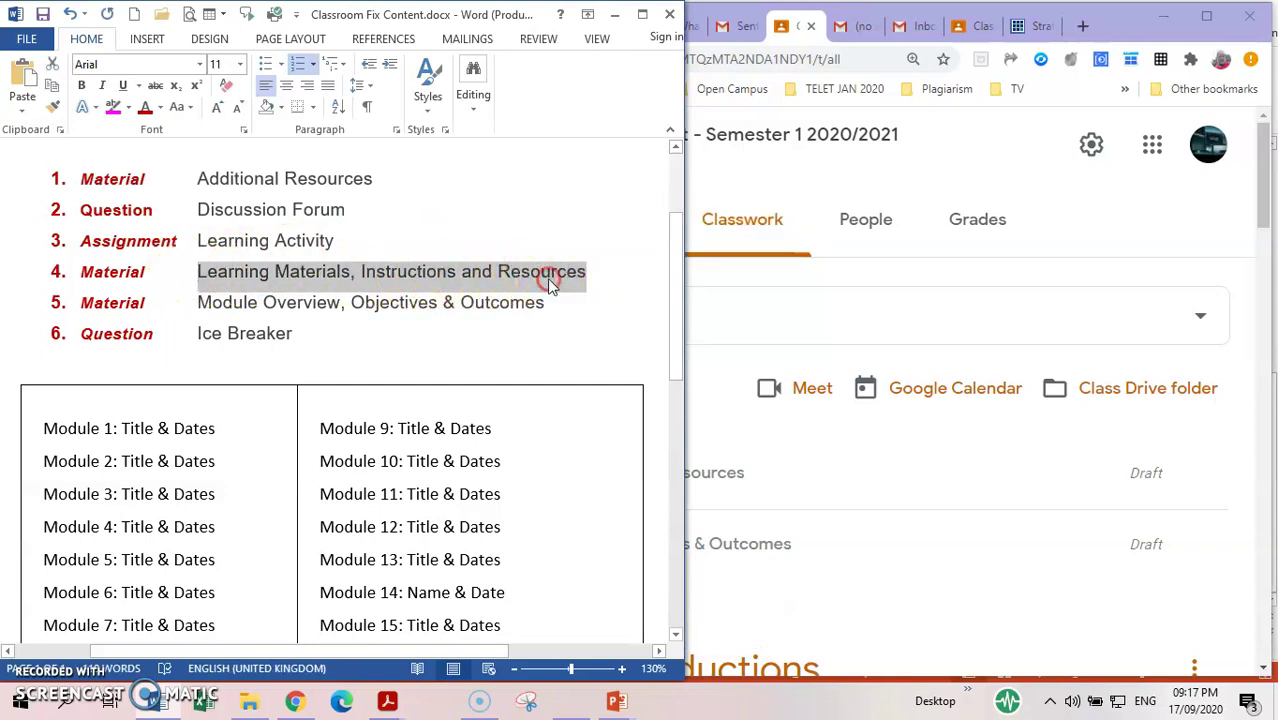
right_click(551, 281)
left_click(590, 316)
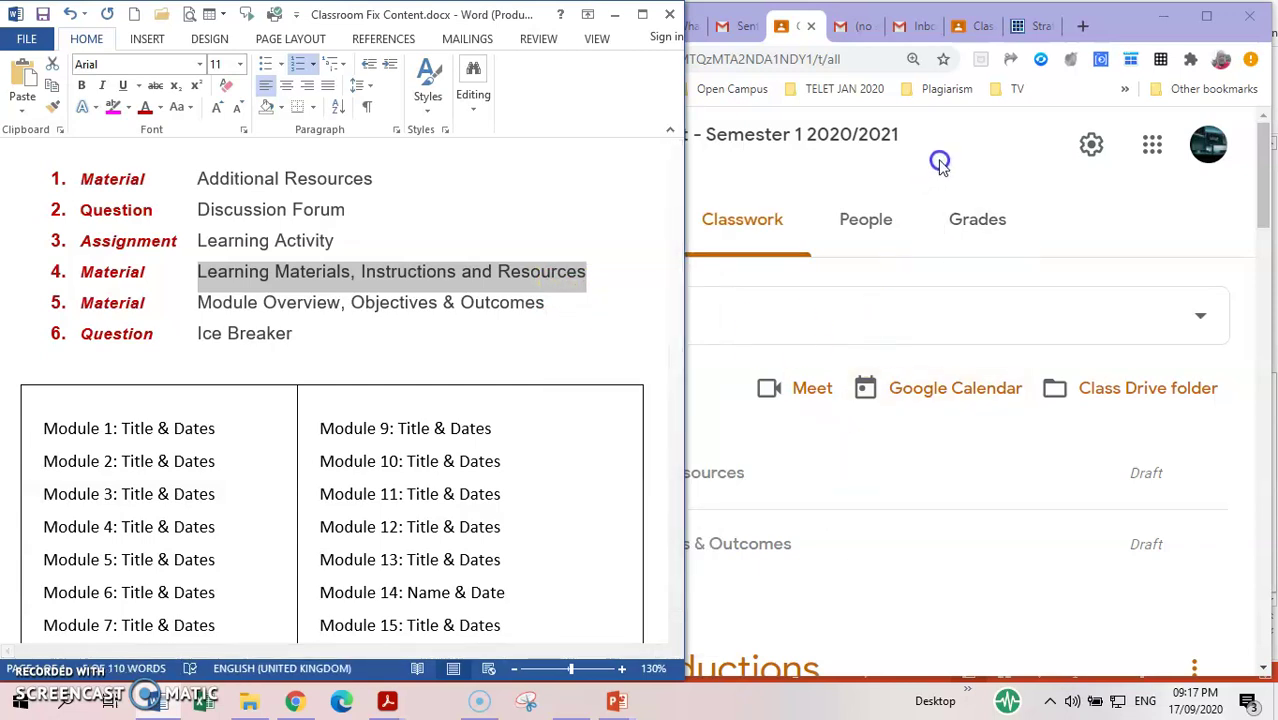
Step: Return to Google Classroom, start a new Material in the classwork and set its topic to "Module 1: Title & Dates"
left_click(634, 447)
left_click(462, 400)
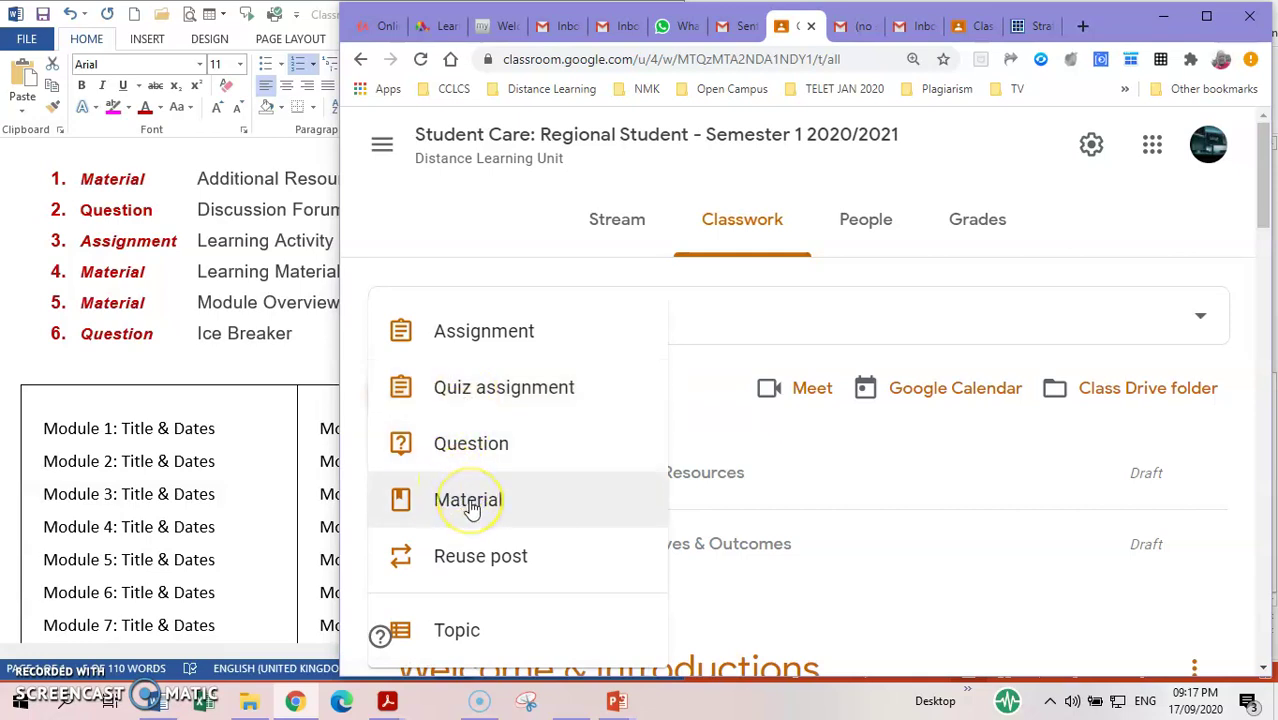
left_click(474, 506)
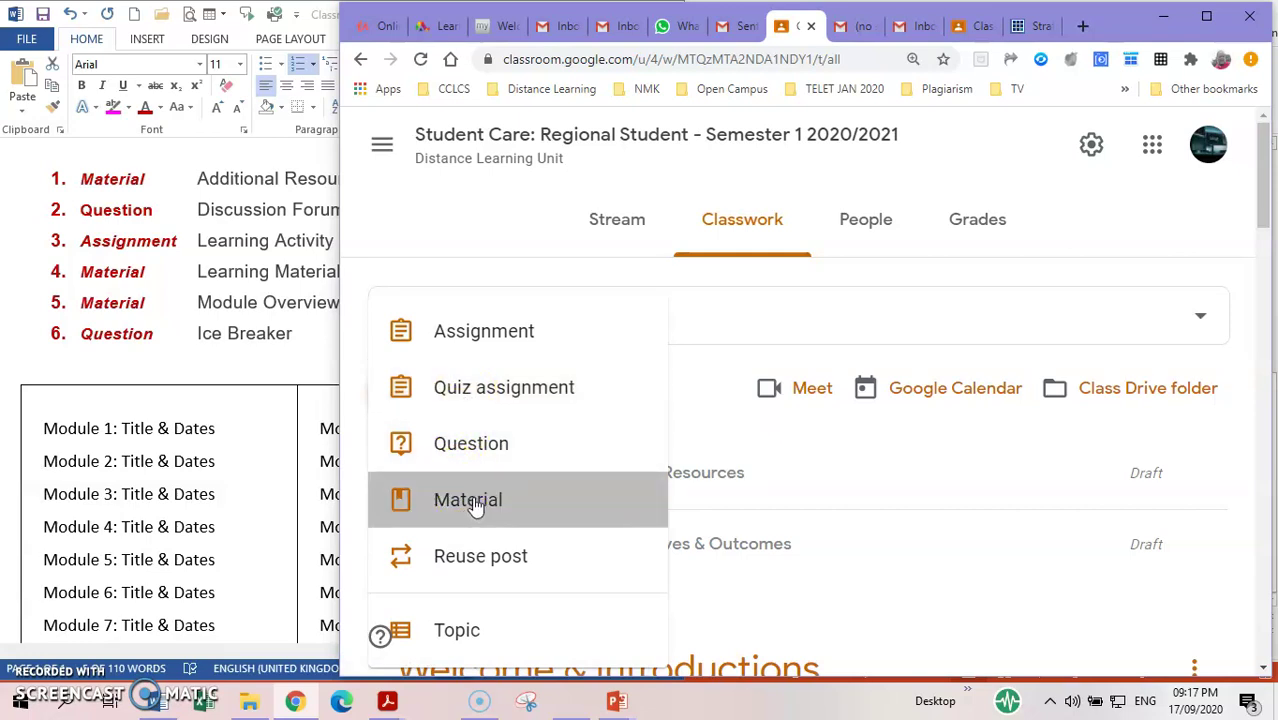
left_click(512, 244)
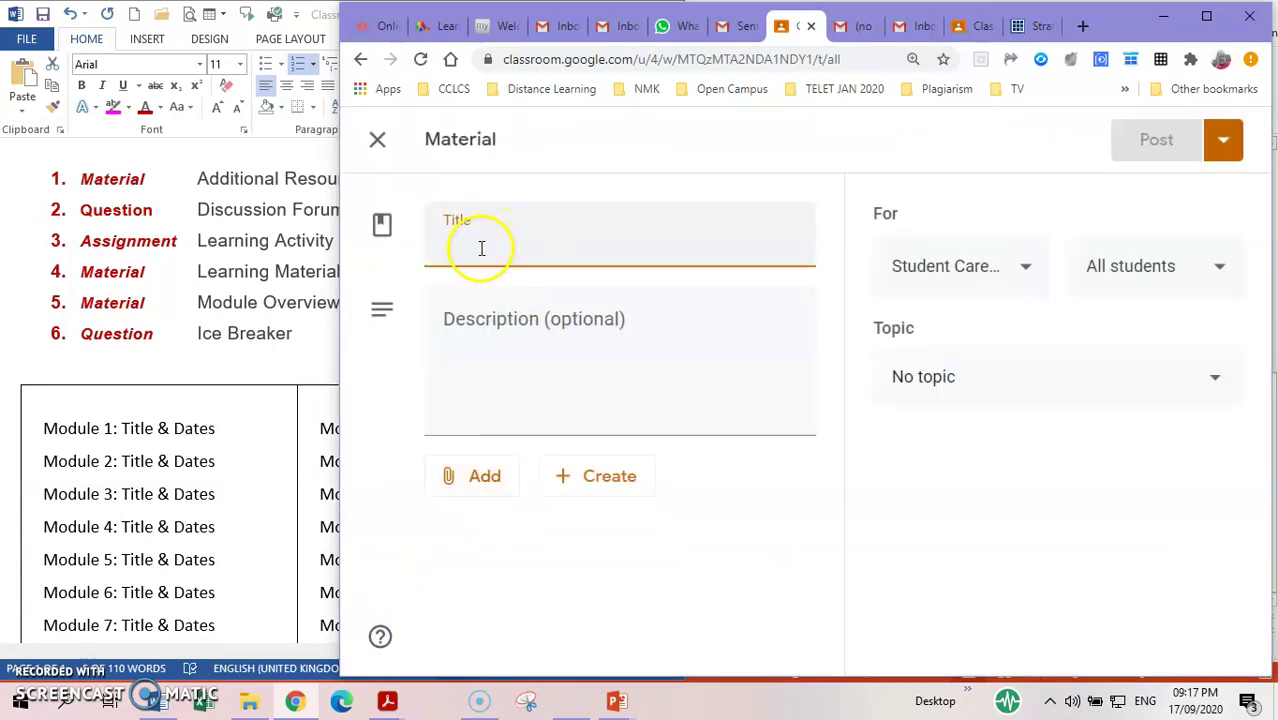
right_click(481, 248)
left_click(1058, 371)
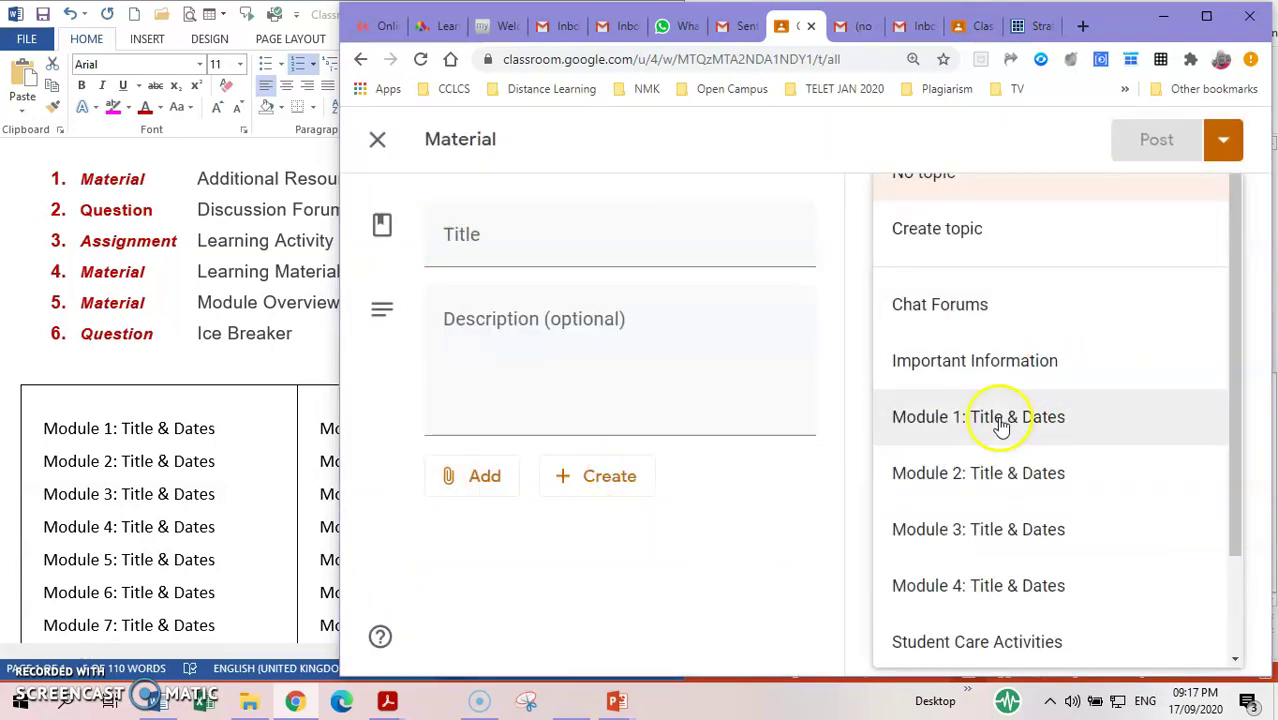
left_click(981, 422)
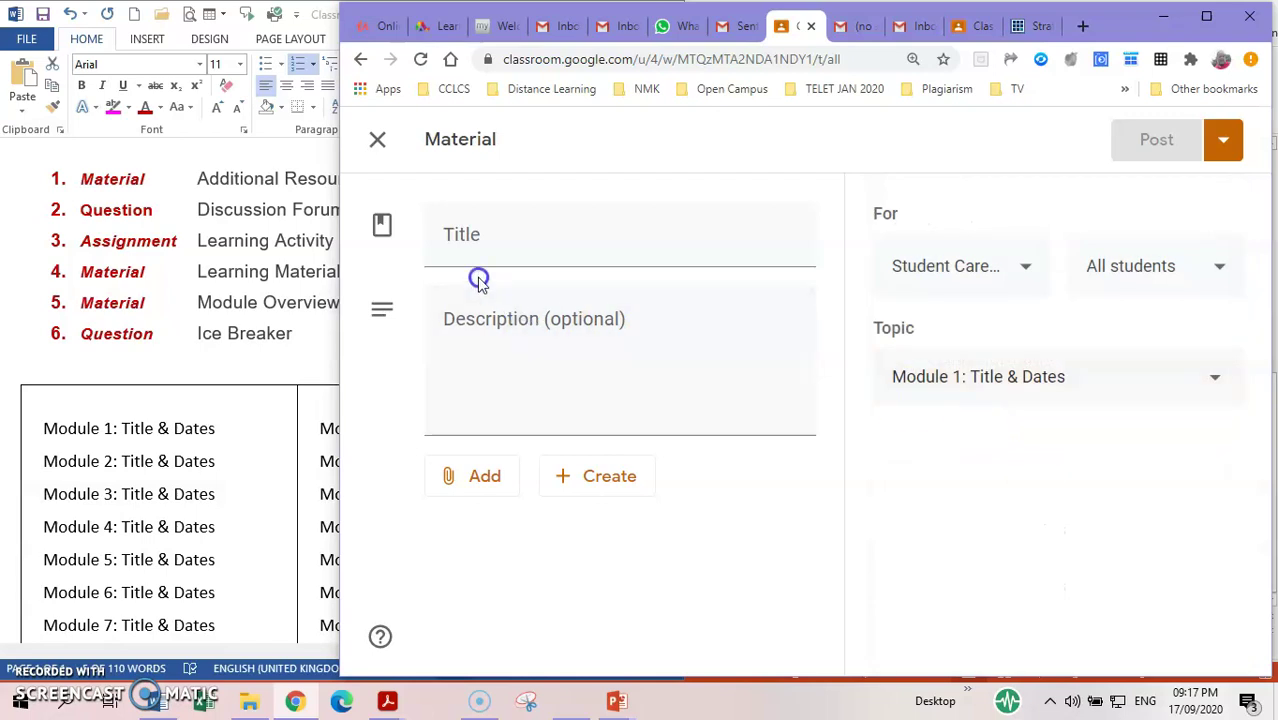
Step: Paste "Learning Materials, Instructions and Resources" as the material's title and post it to all students
right_click(464, 250)
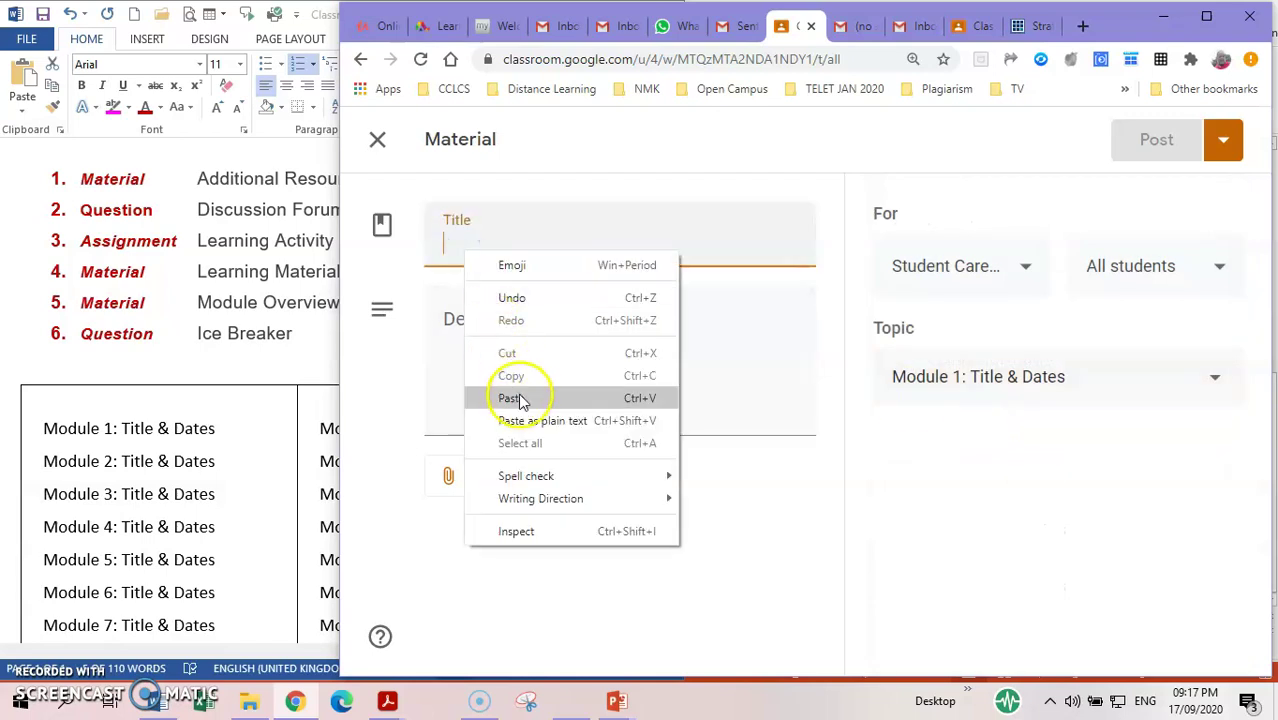
left_click(522, 397)
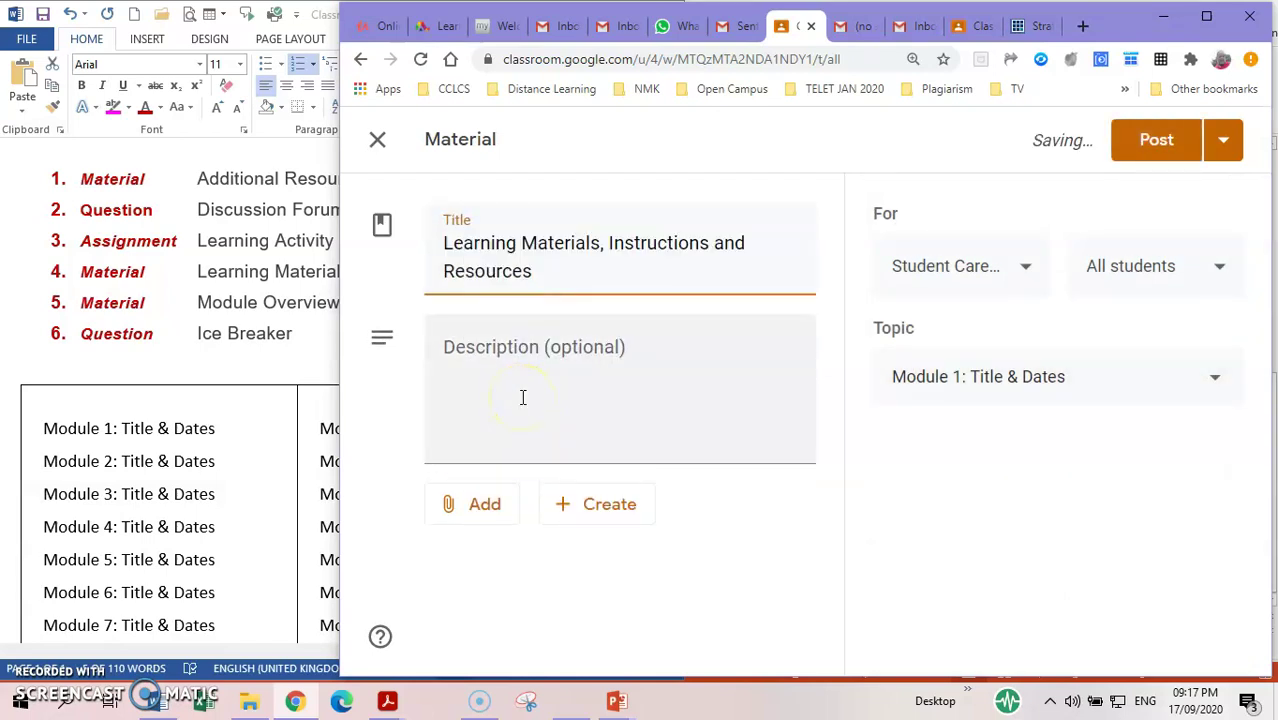
left_click(1156, 147)
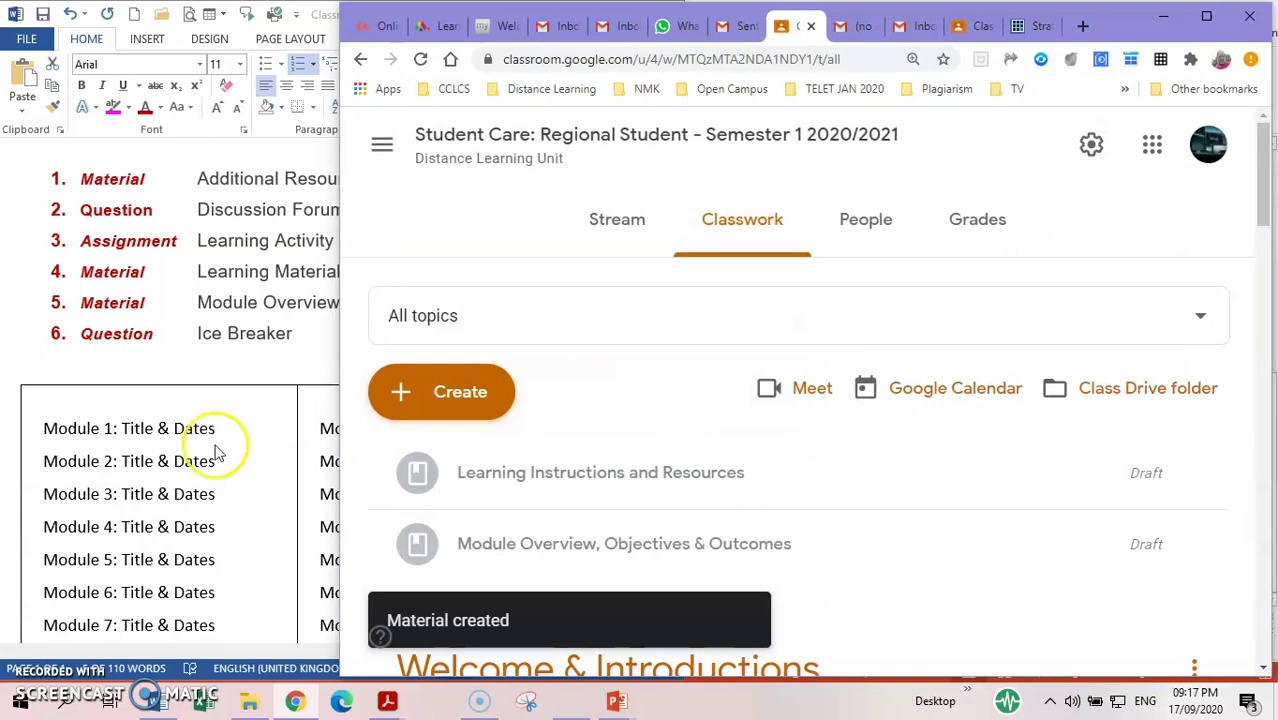
Step: Copy the text "Module Overview, Objectives & Outcomes" from item 5 of the numbered list in the Word document
left_click(190, 313)
left_click_drag(199, 307, 503, 299)
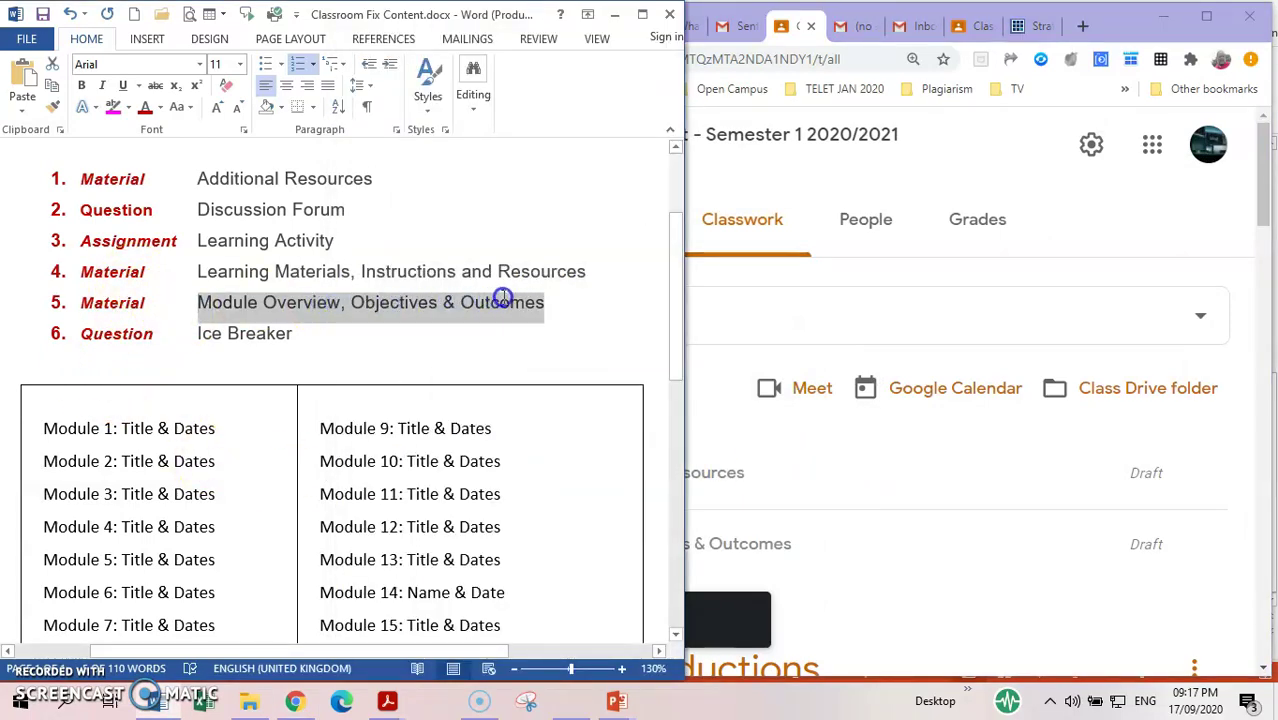
right_click(508, 303)
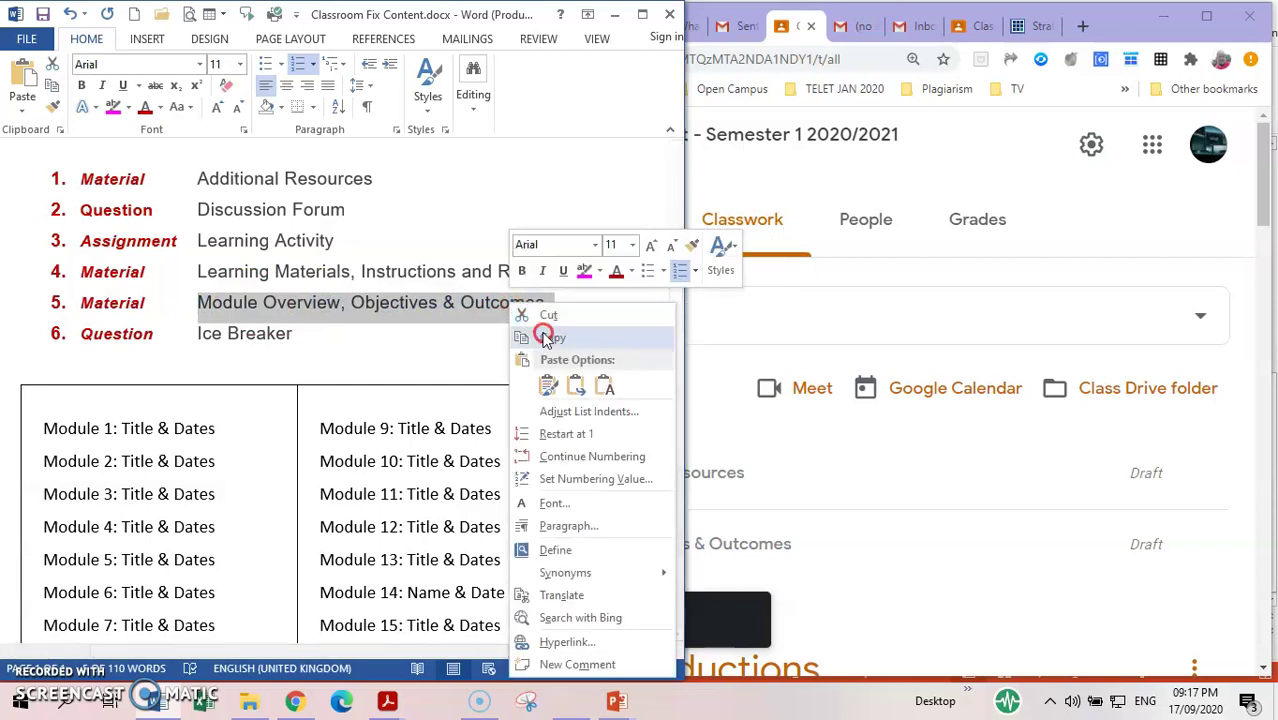
left_click(542, 334)
Step: Back in Google Classroom, create another Material in the classwork under the topic "Module 1: Title & Dates"
left_click(1096, 239)
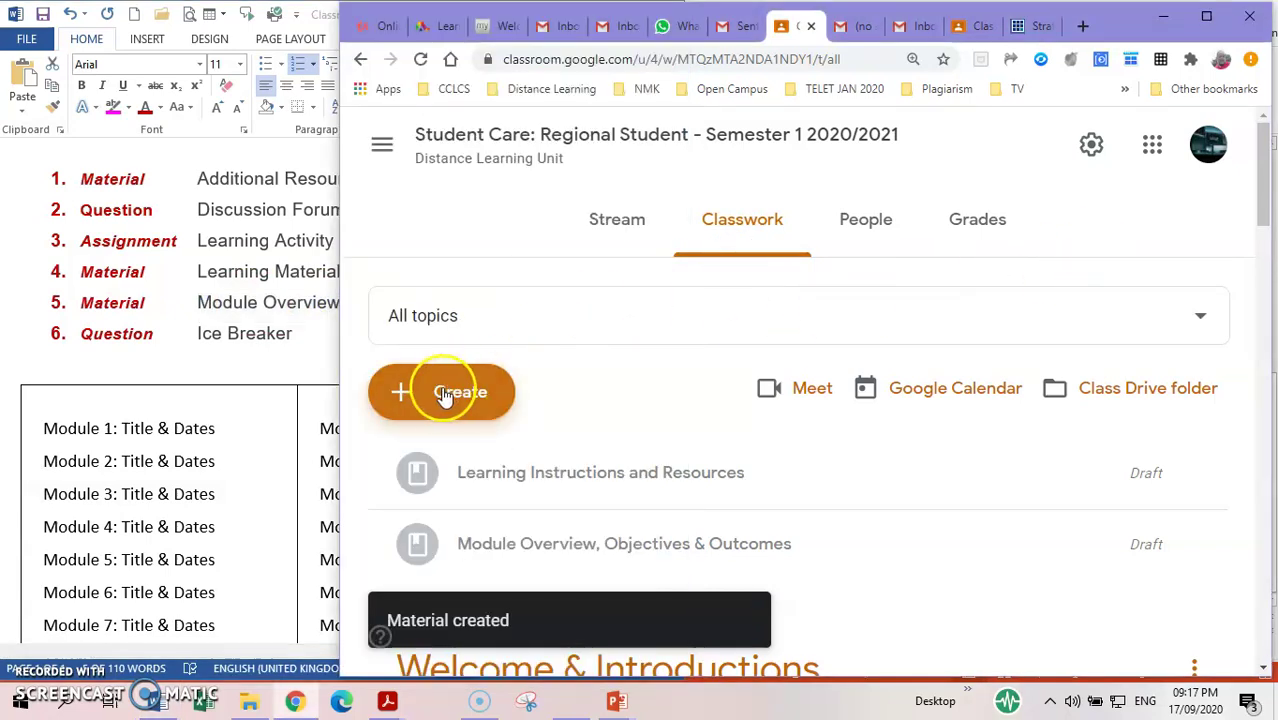
left_click(442, 389)
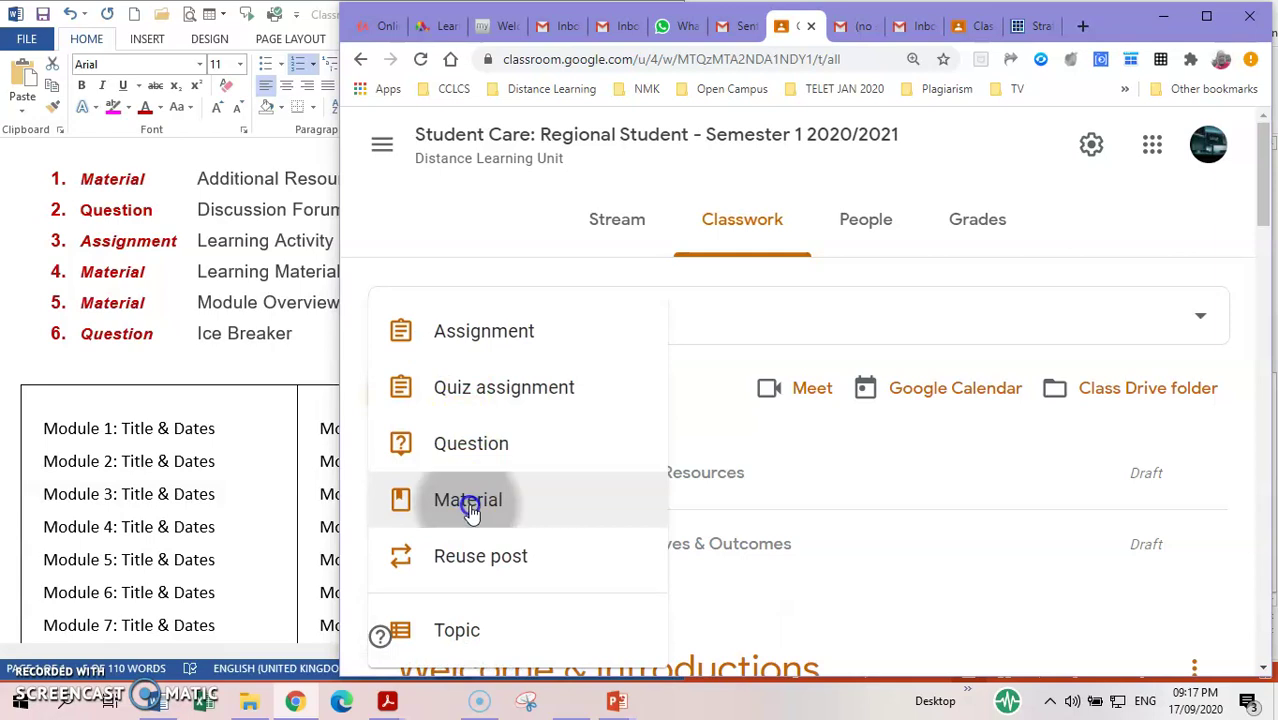
left_click(469, 502)
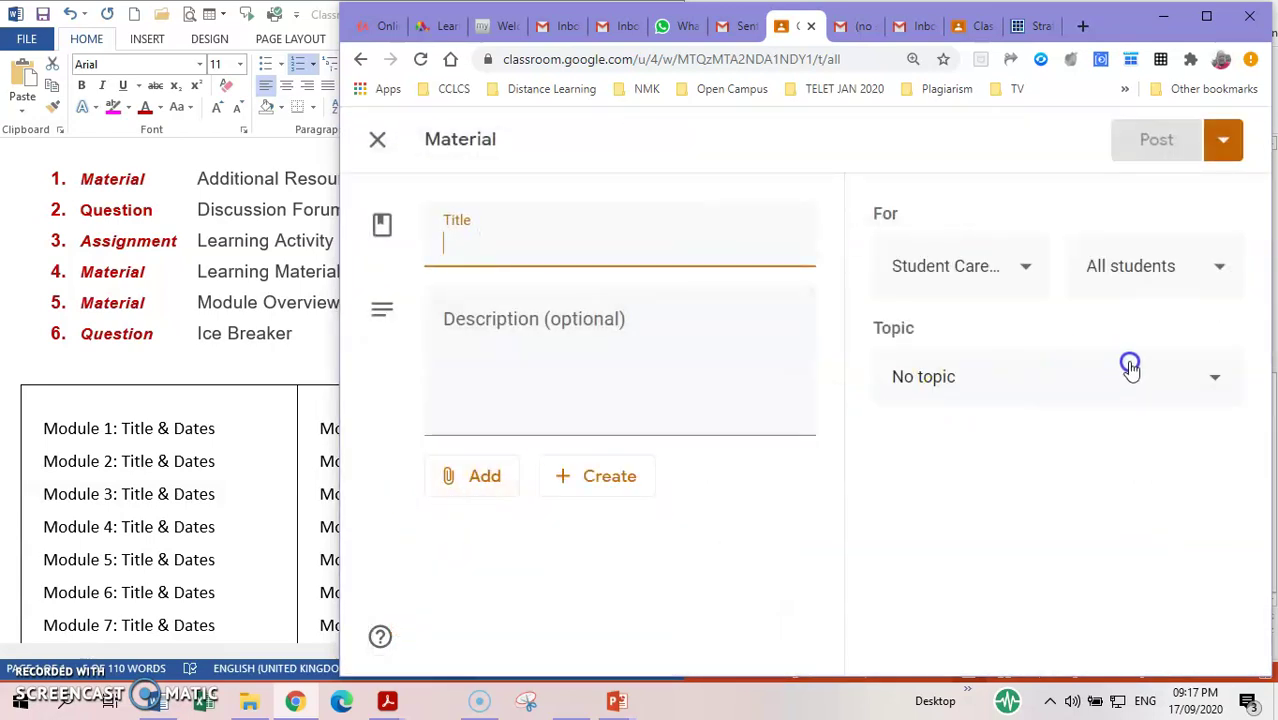
left_click(1130, 368)
left_click(1000, 412)
Step: Paste "Module Overview, Objectives & Outcomes" as the material's title and post it to all students
left_click(472, 307)
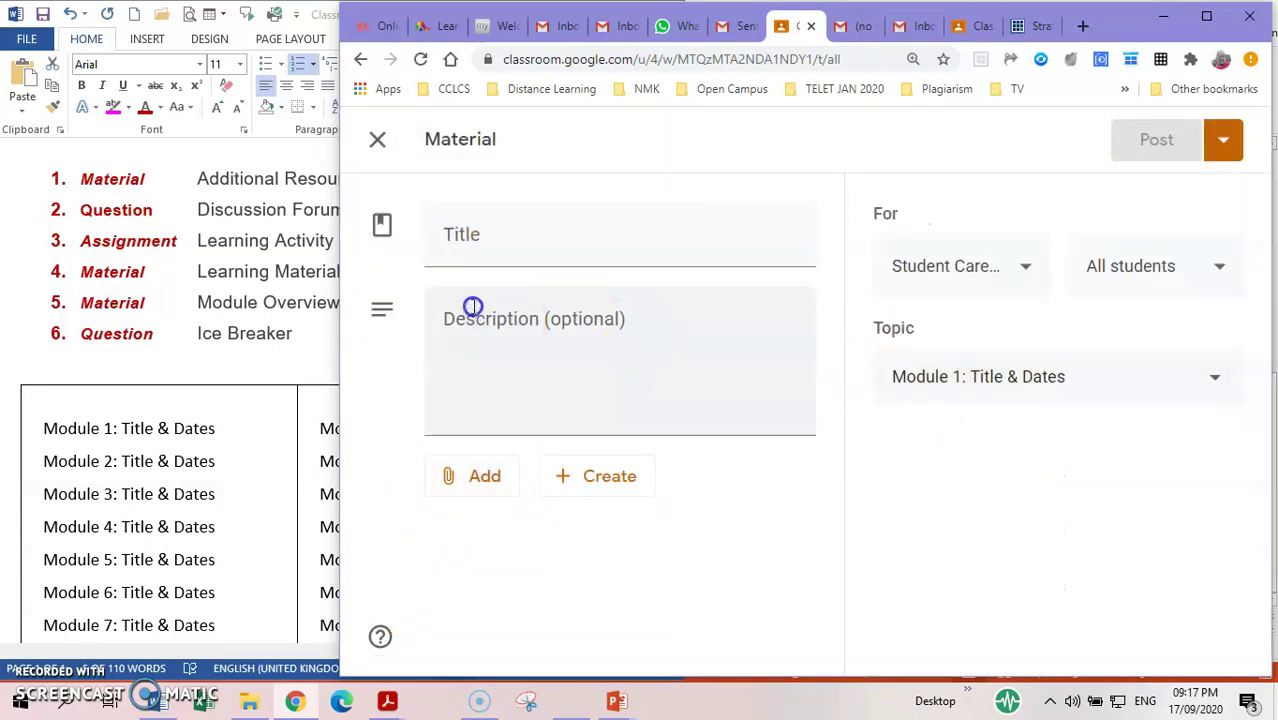
right_click(463, 248)
left_click(508, 396)
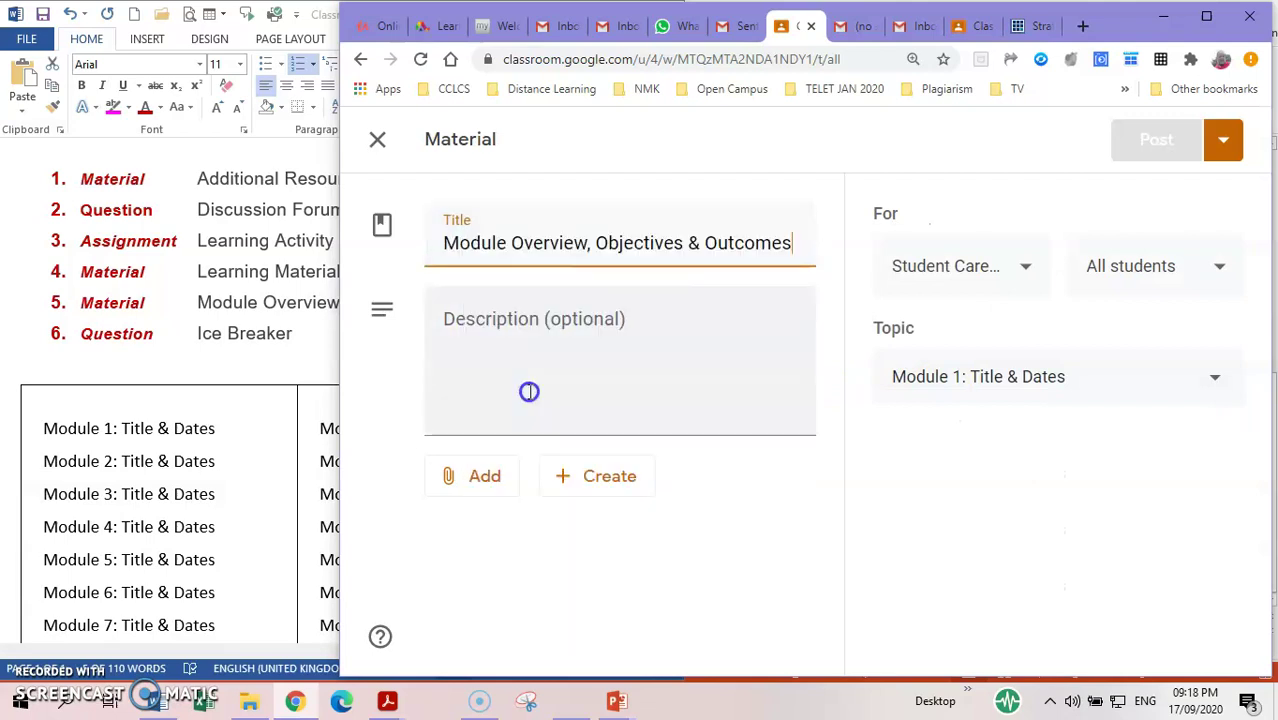
left_click(1168, 141)
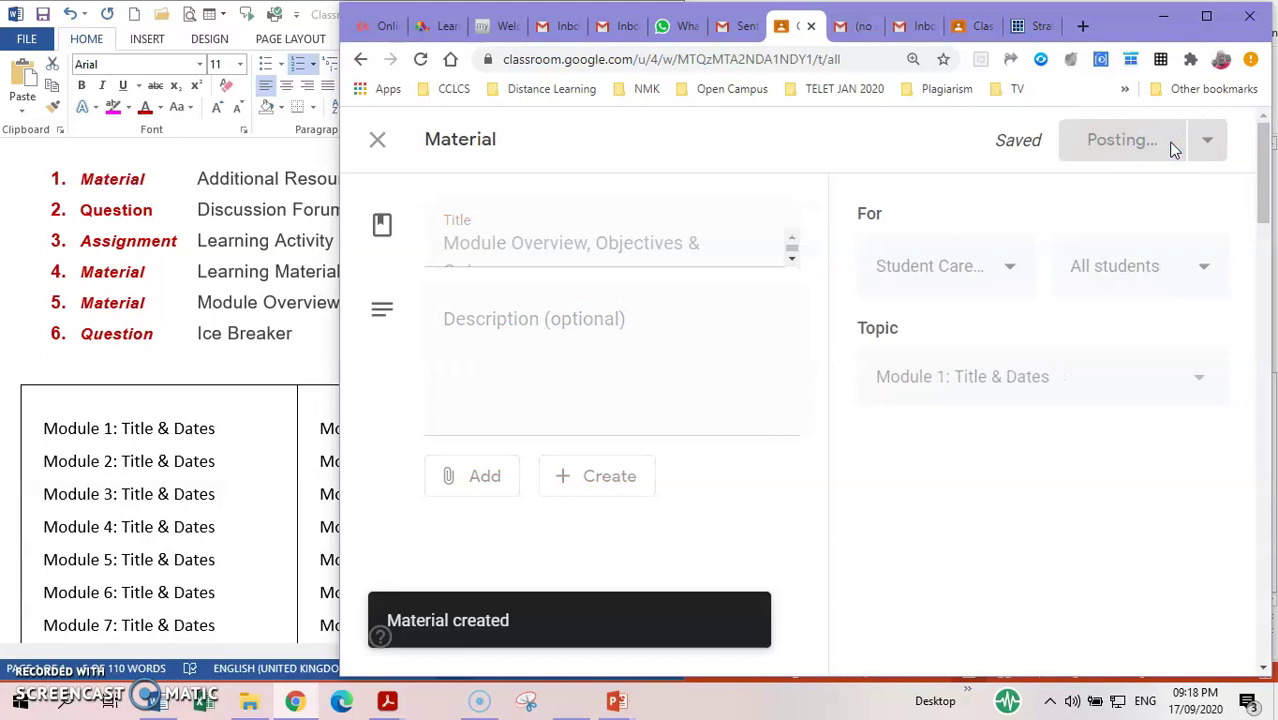
Step: Copy the text "Ice Breaker" from item 6 of the numbered list in the Word document
left_click(198, 340)
left_click_drag(198, 336, 266, 336)
right_click(294, 334)
left_click(344, 337)
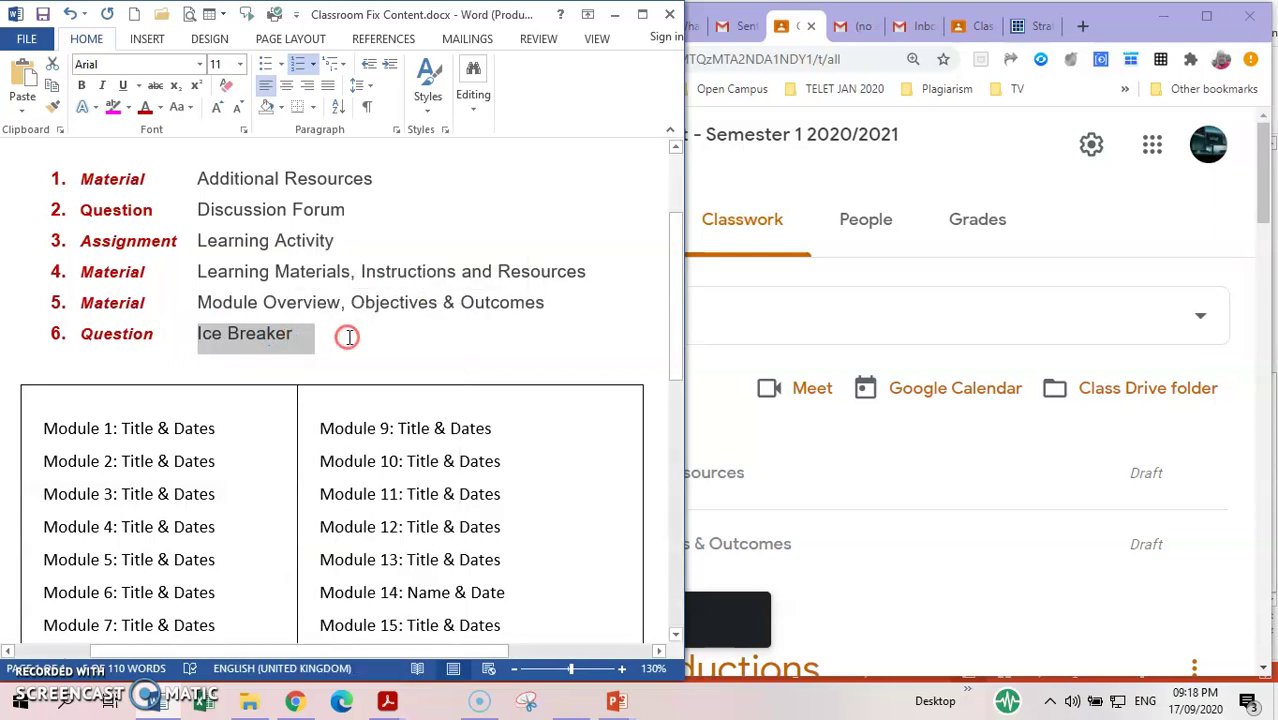
Step: Return to Google Classroom and start a new Question in the class's classwork, bringing its topic setting into view
left_click(1001, 160)
left_click(476, 400)
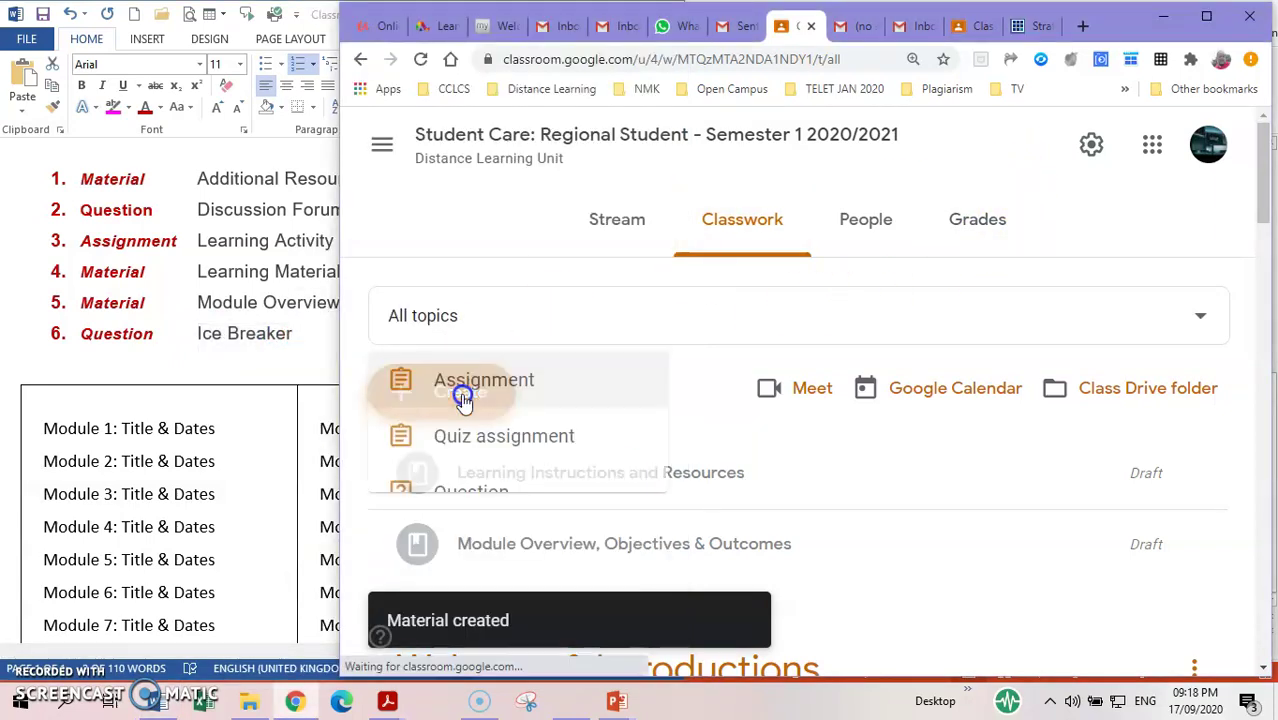
left_click(468, 446)
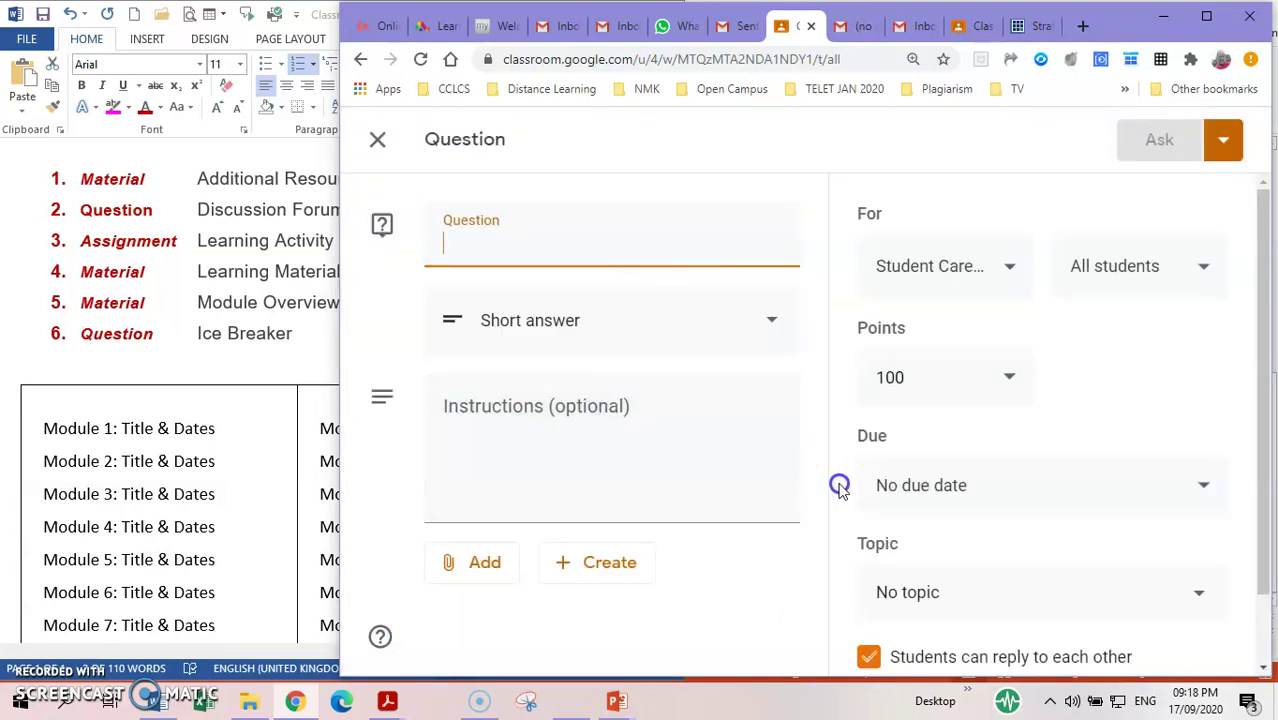
scroll(986, 370, "down", 2)
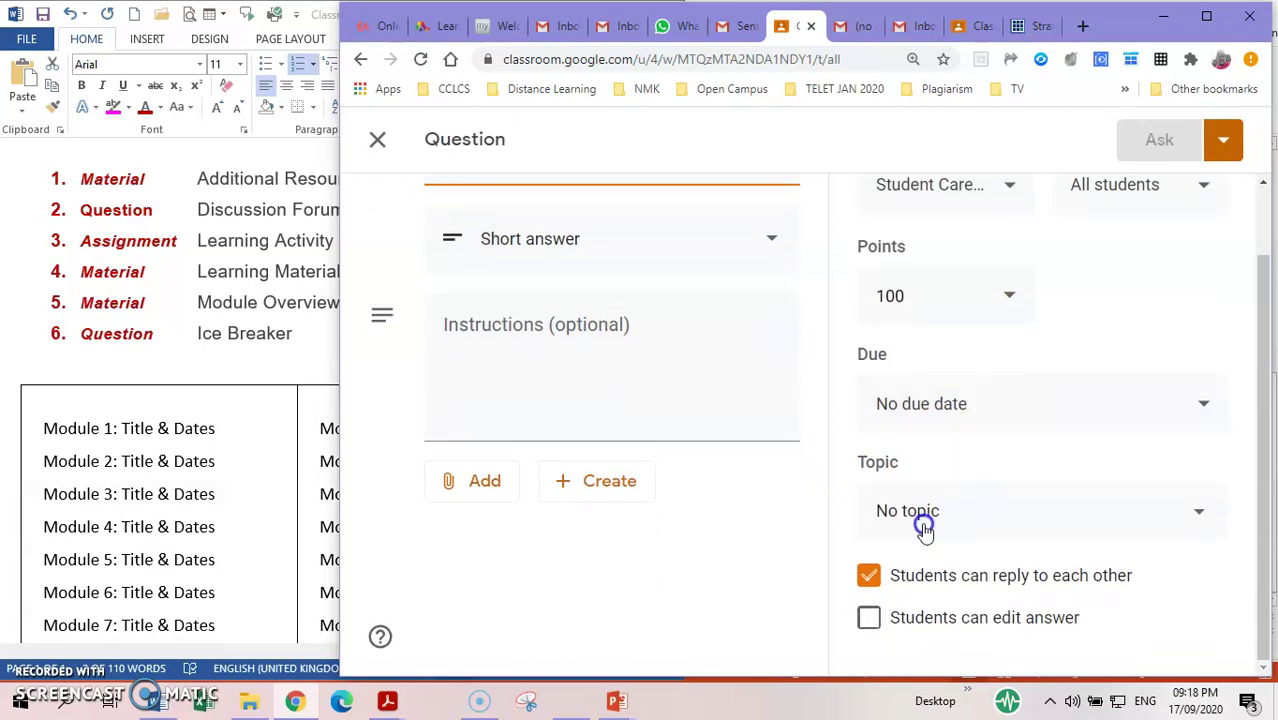
Step: Assign the new question to the topic "Module 1: Title & Dates"
left_click(1201, 516)
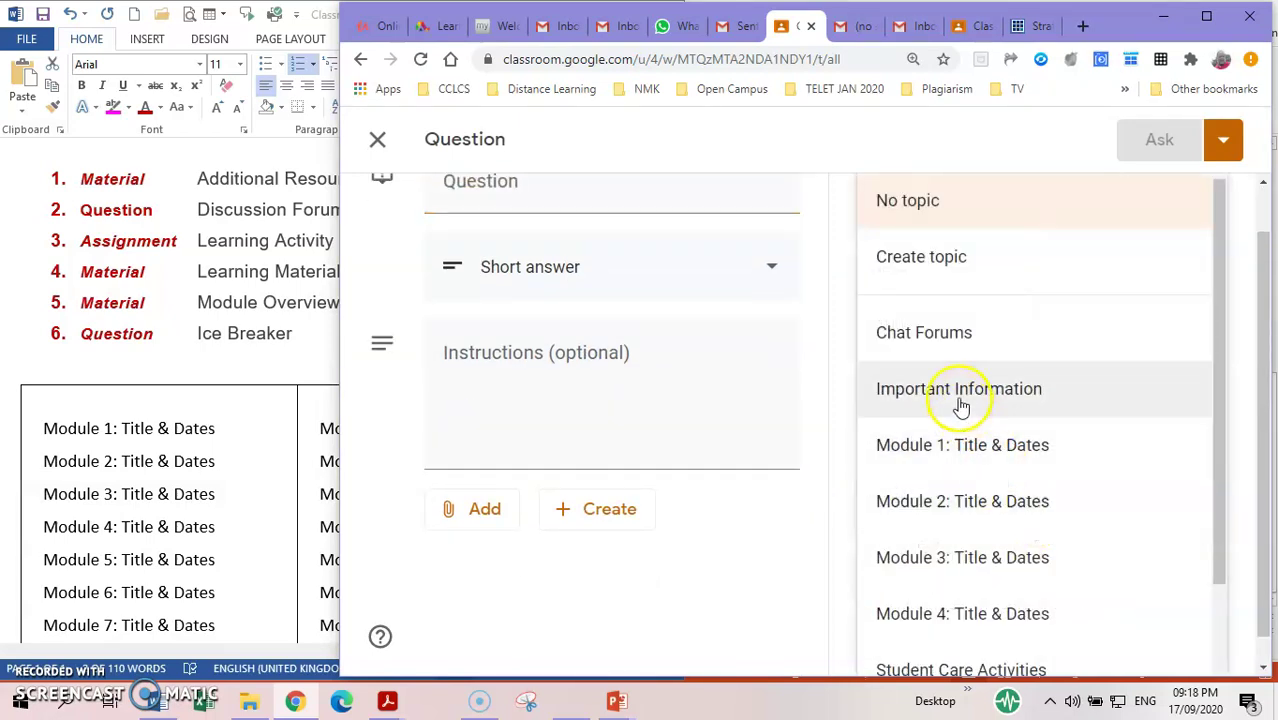
left_click(964, 447)
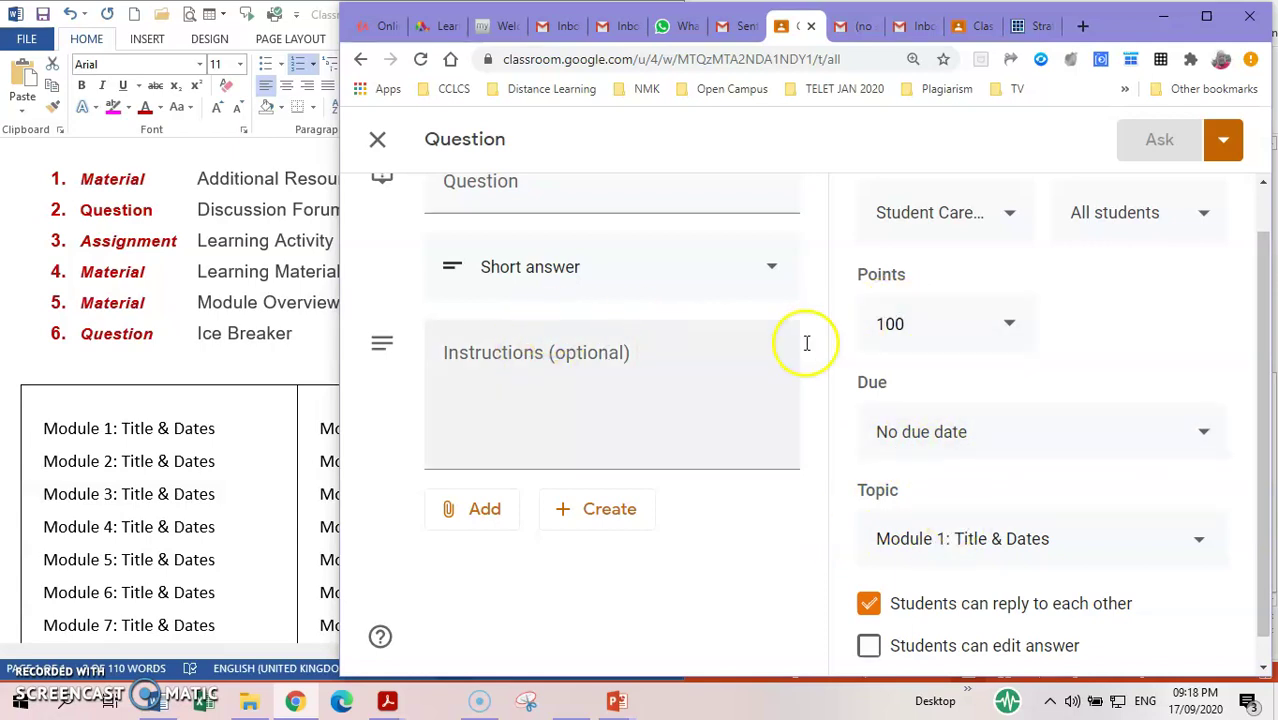
left_click(1009, 328)
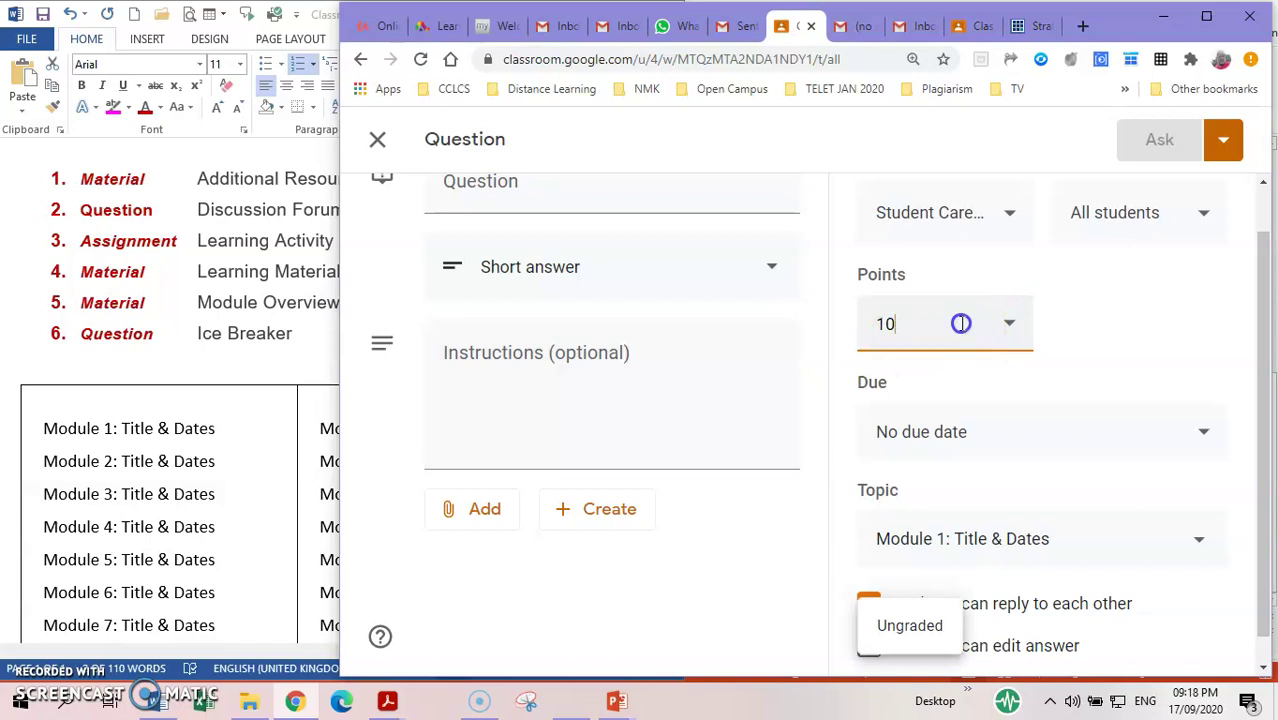
left_click(1118, 337)
left_click(987, 328)
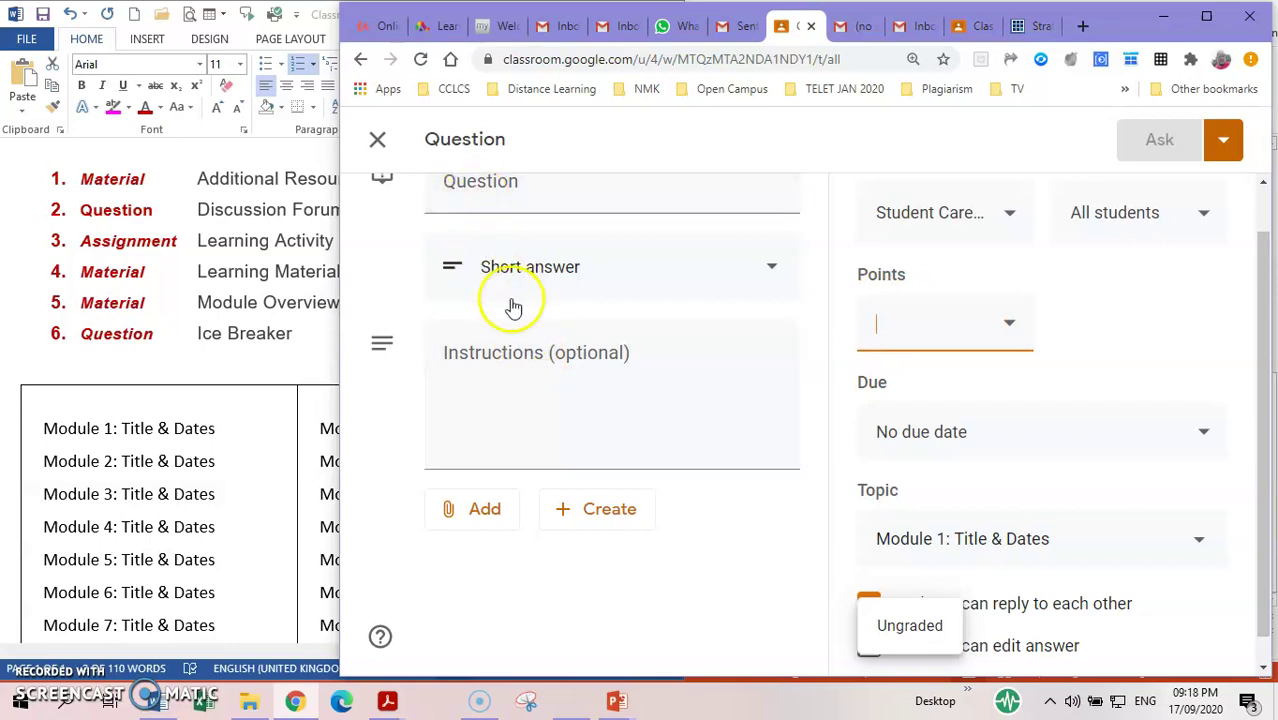
Step: Paste the copied text "Ice Breaker" as the question's title
scroll(520, 312, "up", 1)
right_click(466, 257)
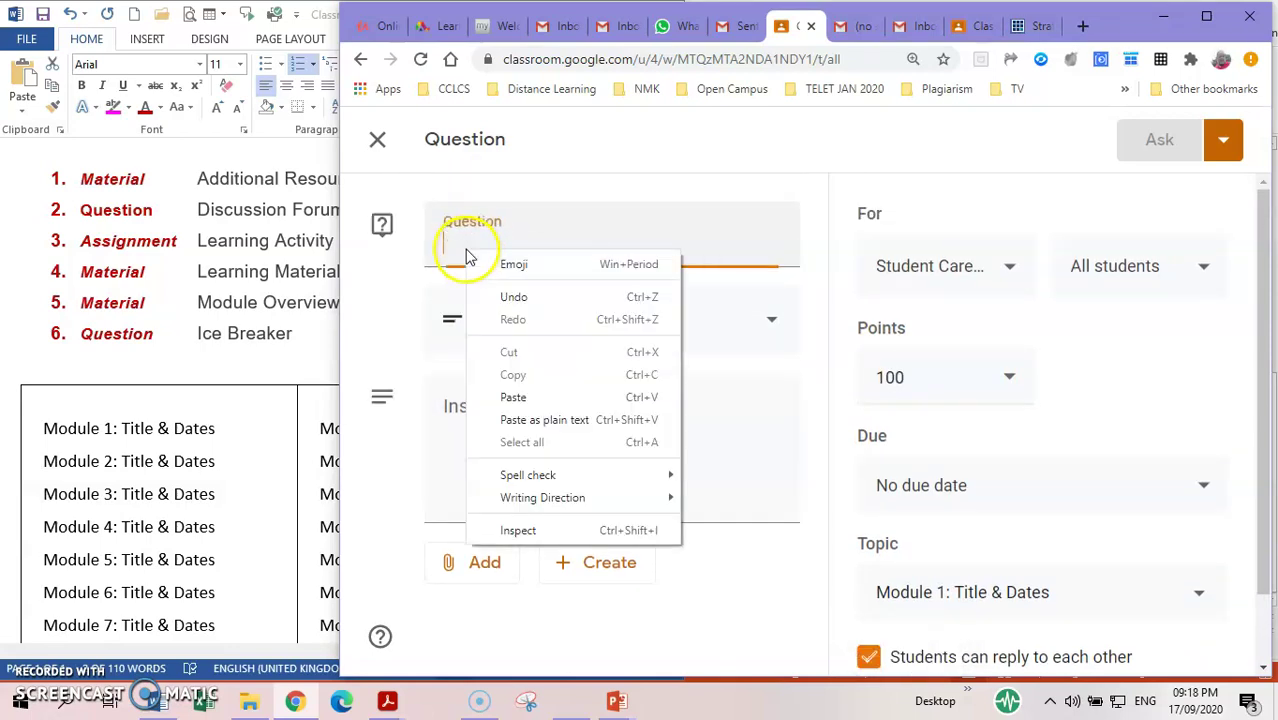
left_click(513, 397)
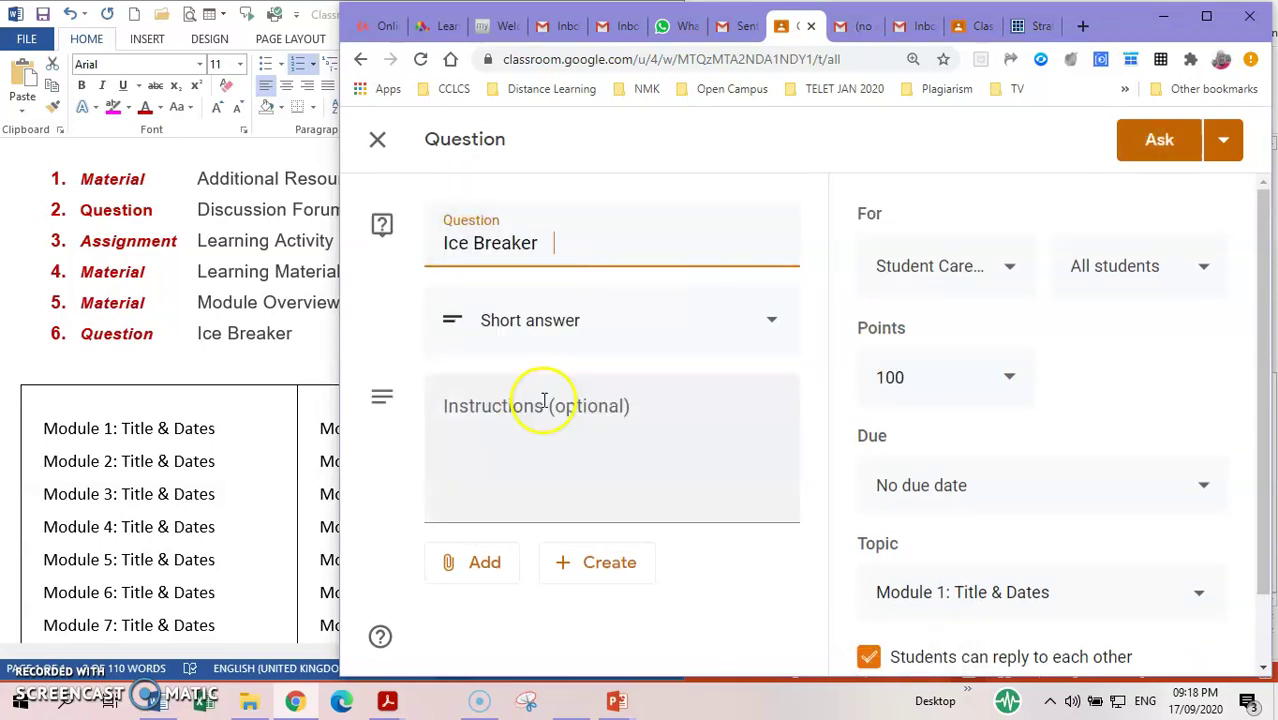
Step: Make the Ice Breaker question Ungraded and post it to all students
left_click(1005, 377)
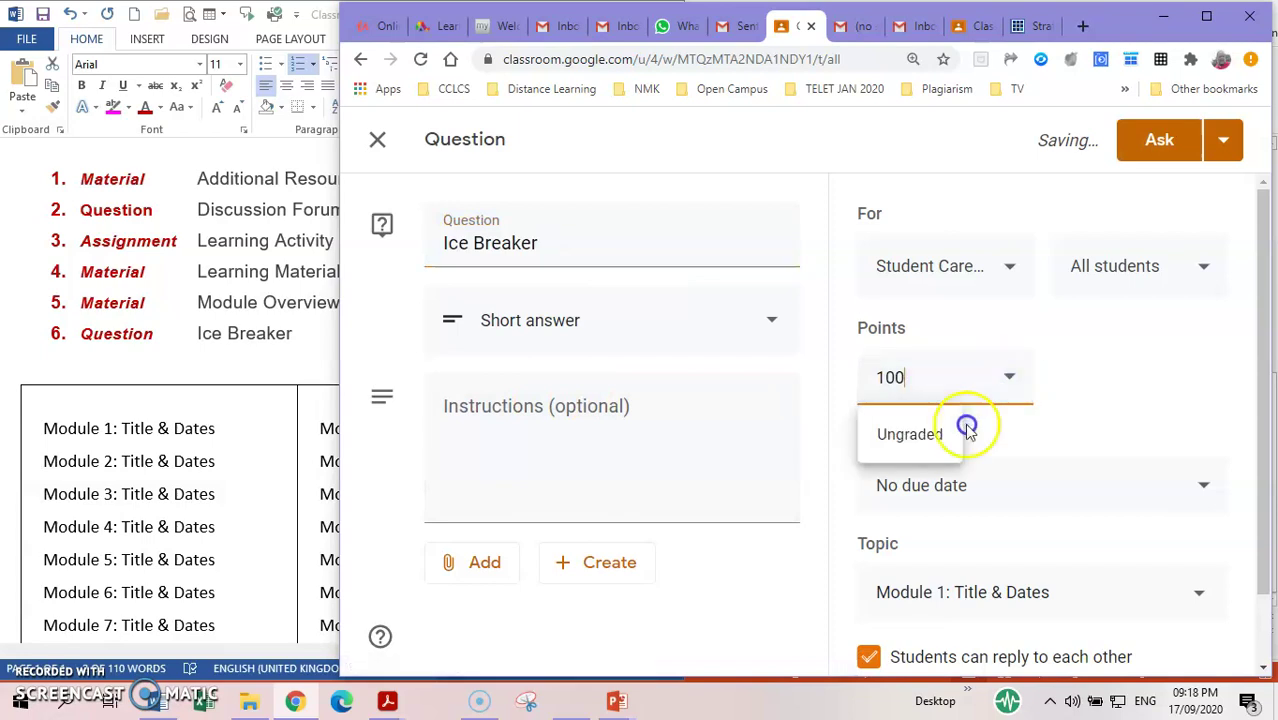
left_click(913, 437)
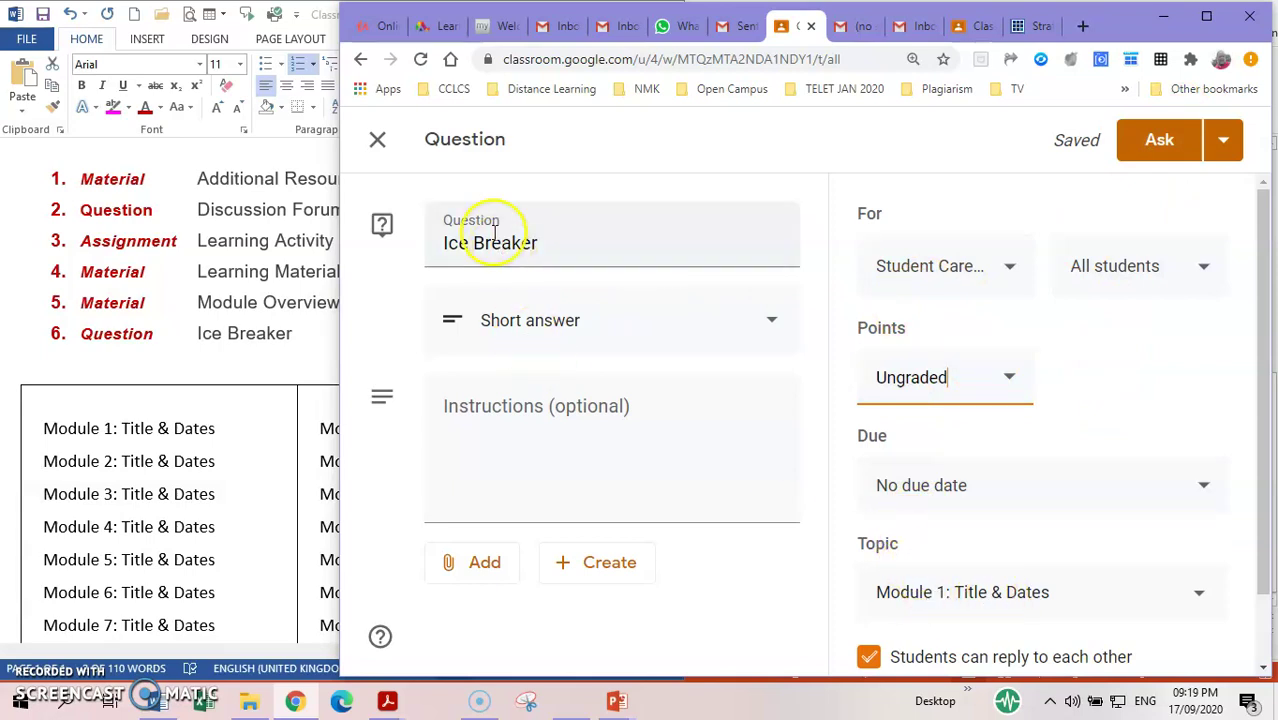
left_click(1155, 143)
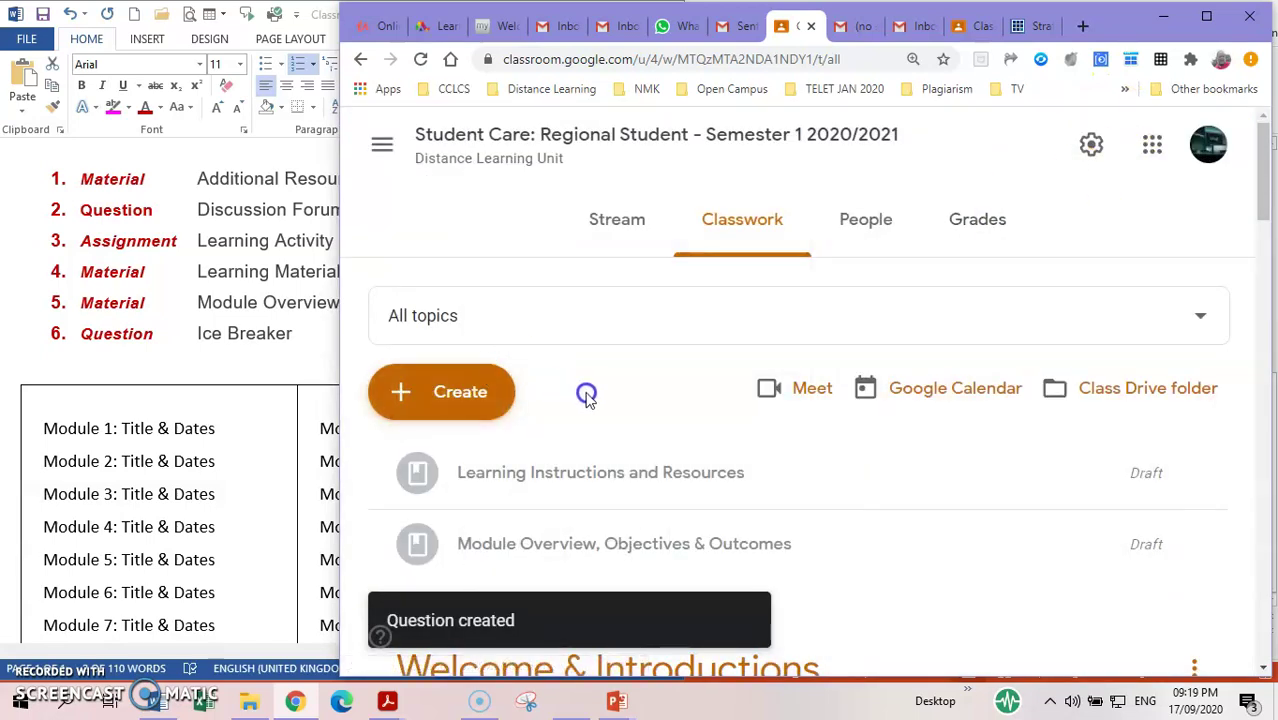
Step: Review the posts under "Module 1: Title & Dates" in the classwork, checking their order, types and the neighbouring topics
scroll(590, 398, "down", 10)
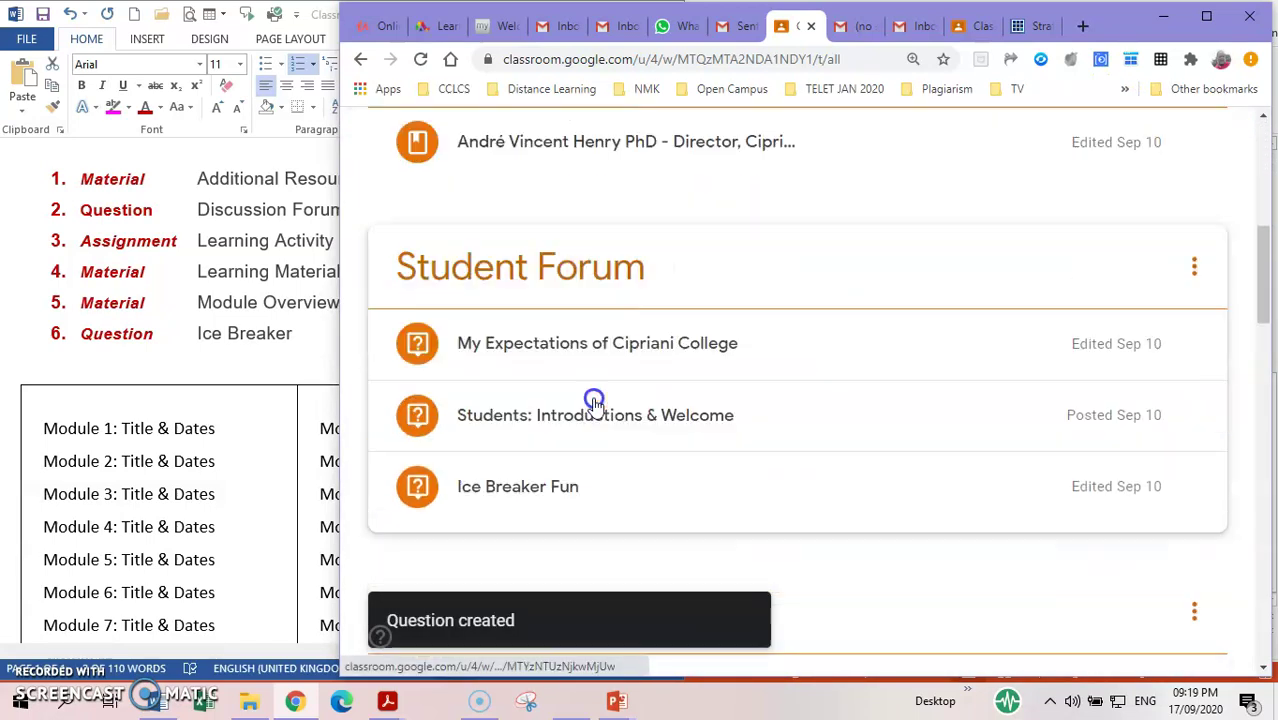
scroll(595, 403, "down", 15)
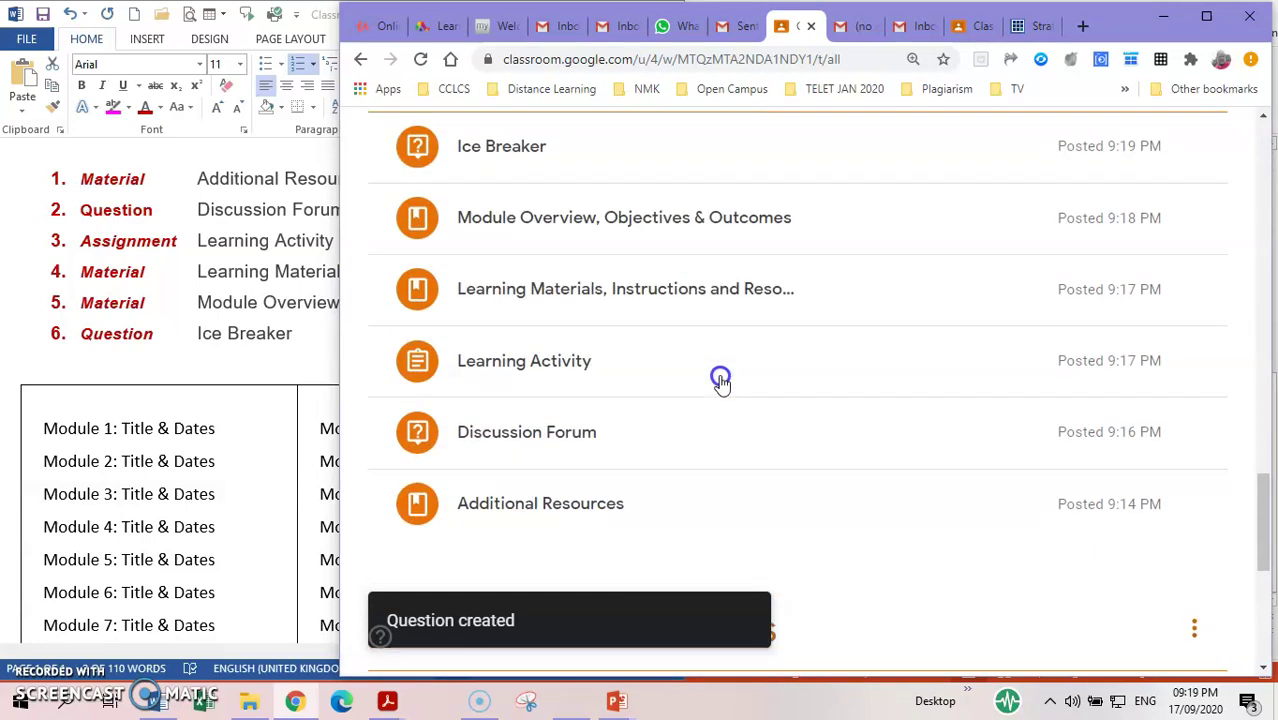
scroll(788, 387, "up", 1)
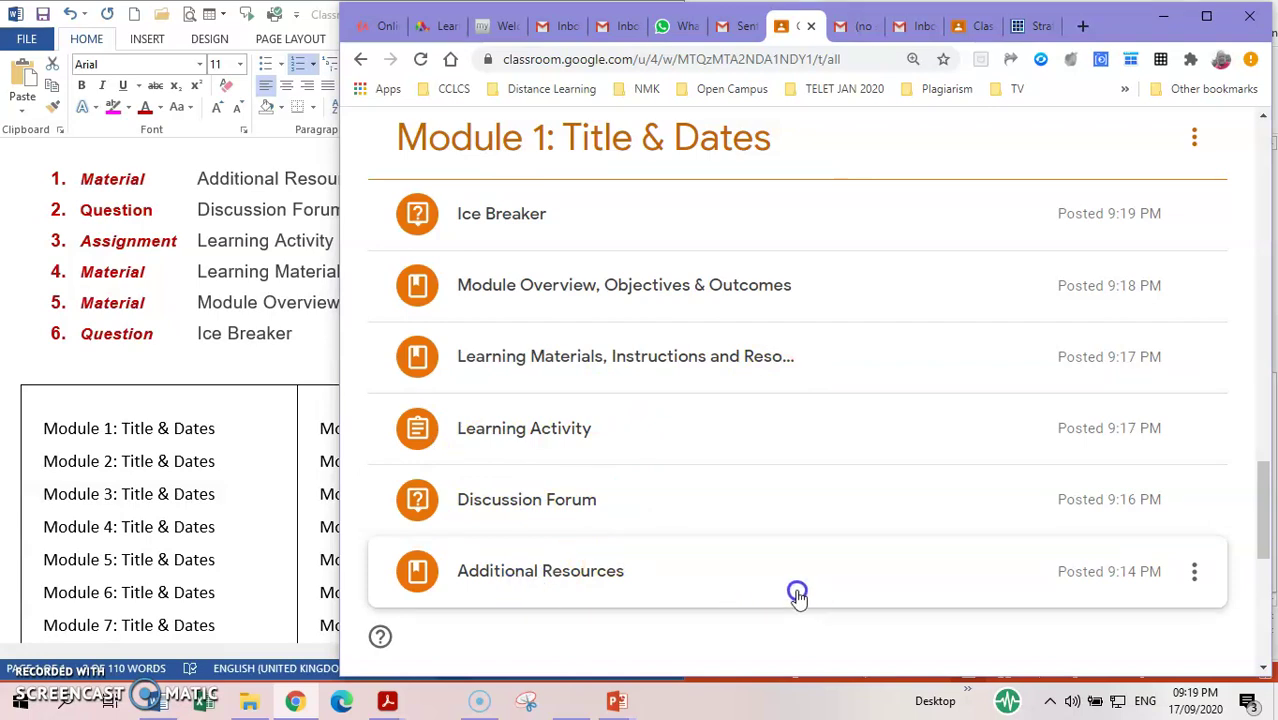
scroll(848, 552, "down", 4)
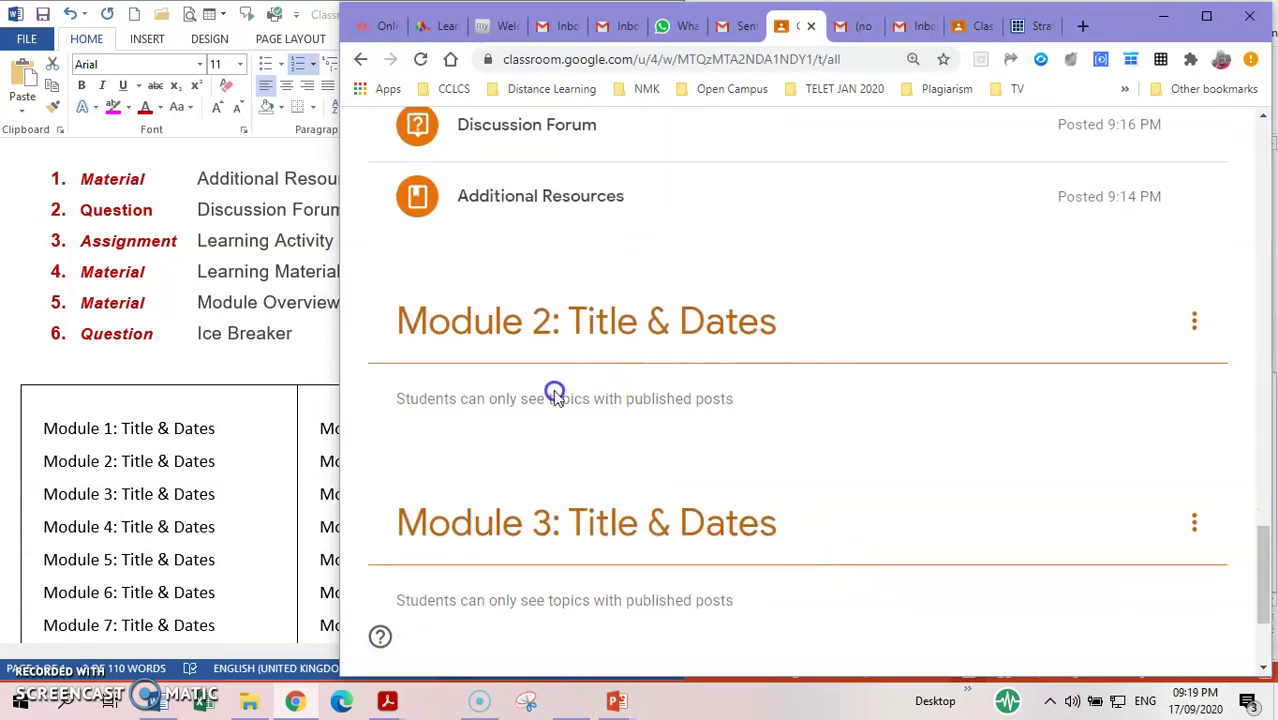
scroll(658, 462, "up", 4)
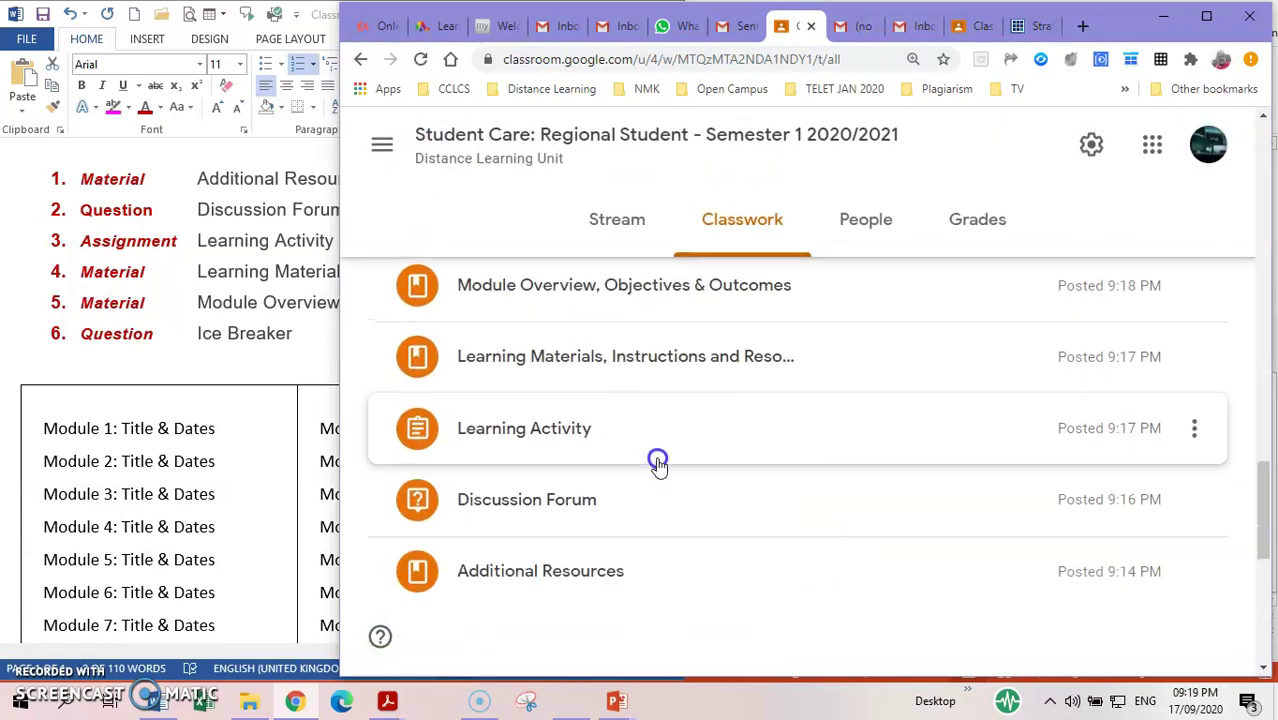
scroll(658, 462, "up", 4)
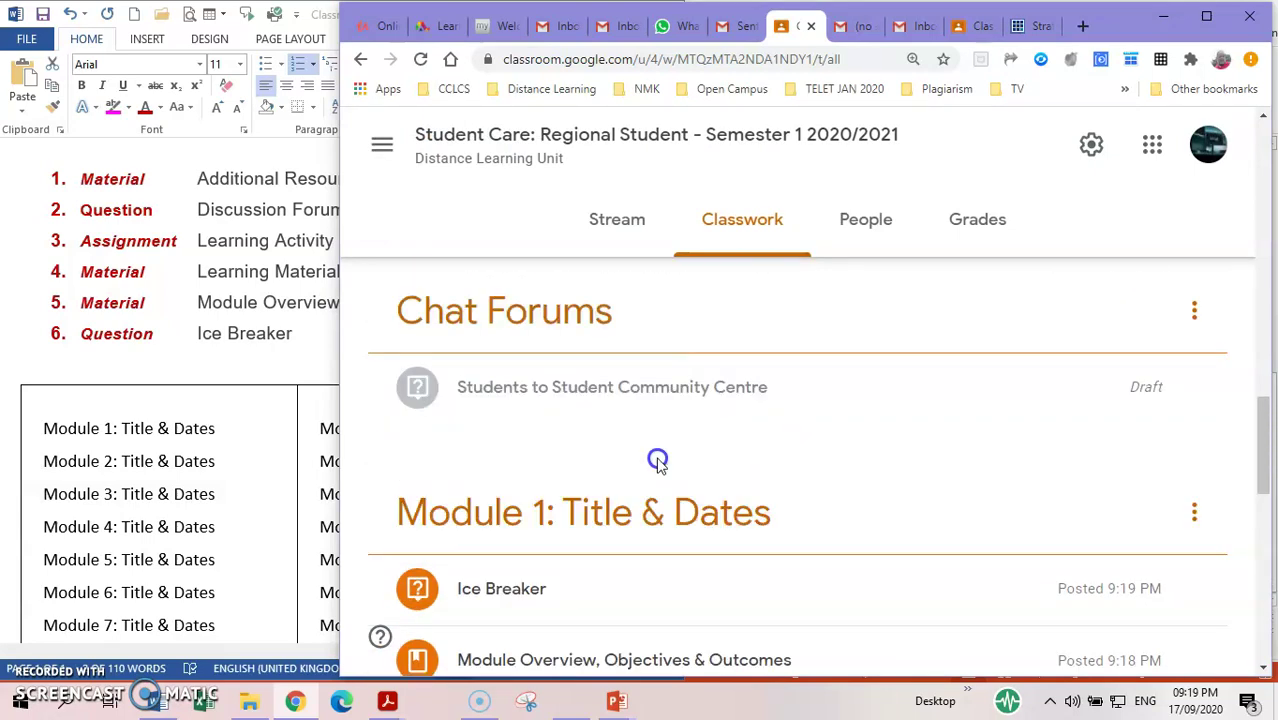
scroll(658, 462, "down", 4)
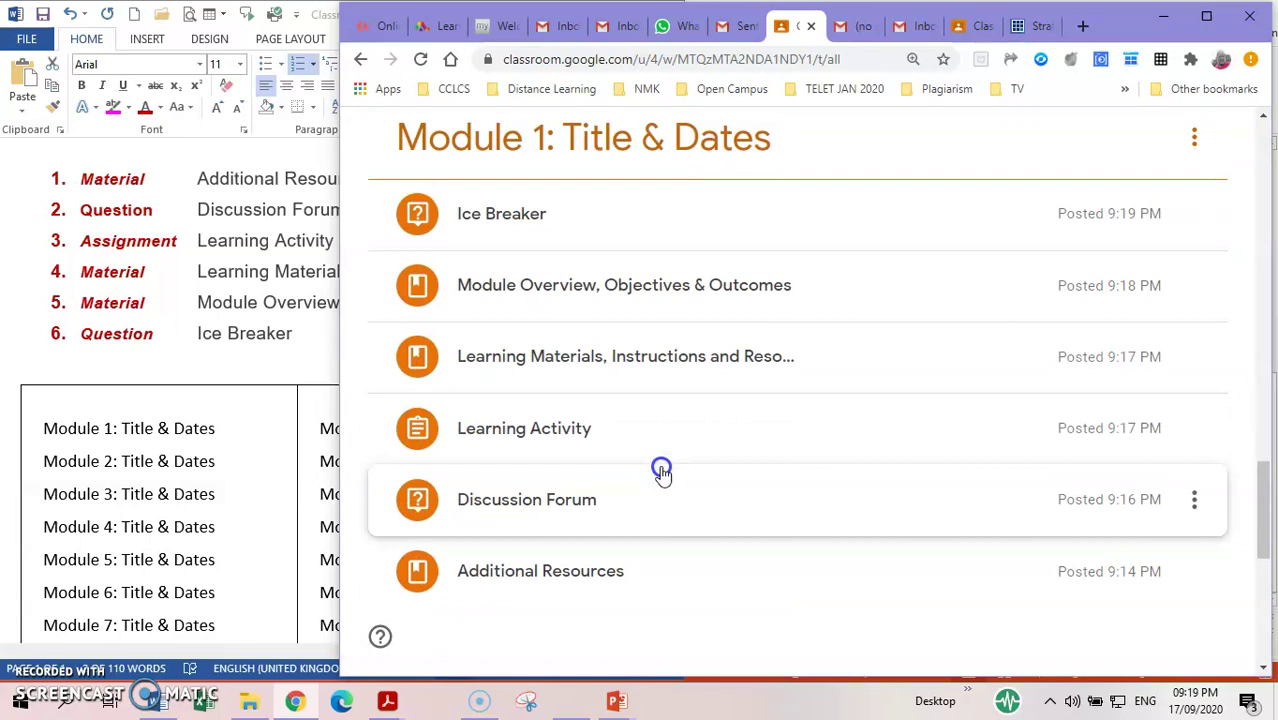
scroll(662, 470, "up", 1)
scroll(662, 470, "down", 2)
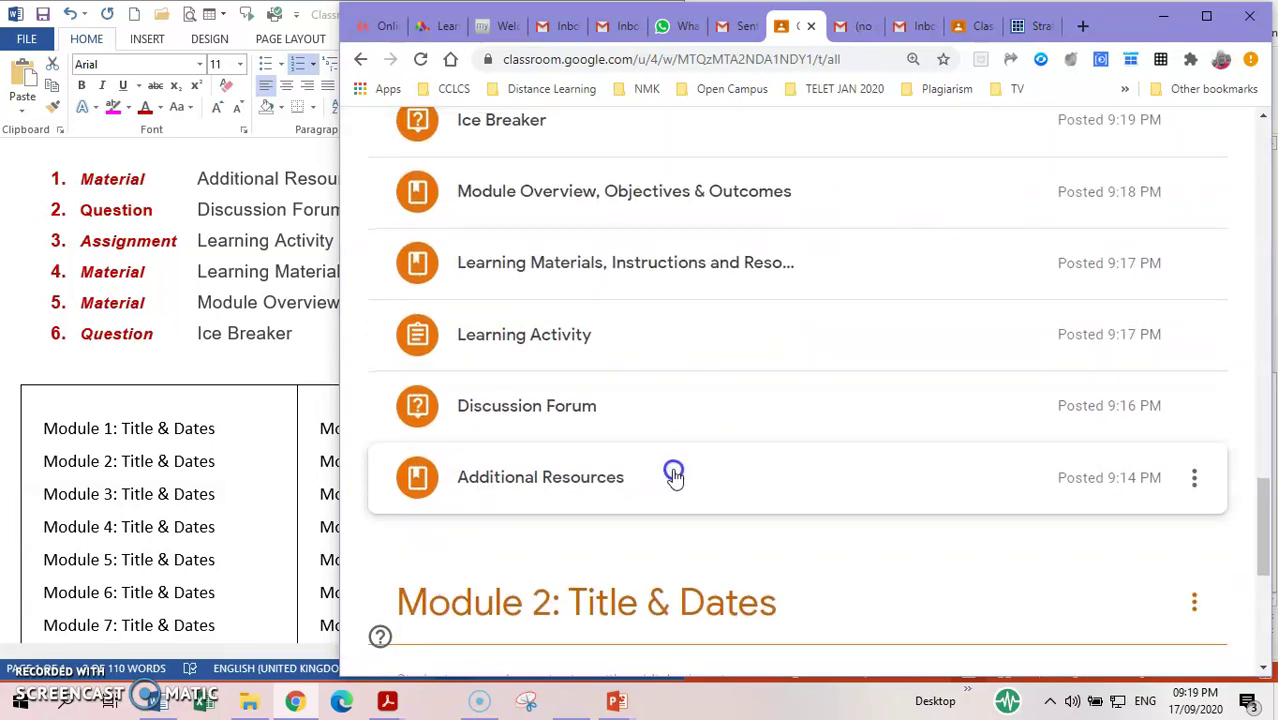
scroll(674, 477, "down", 3)
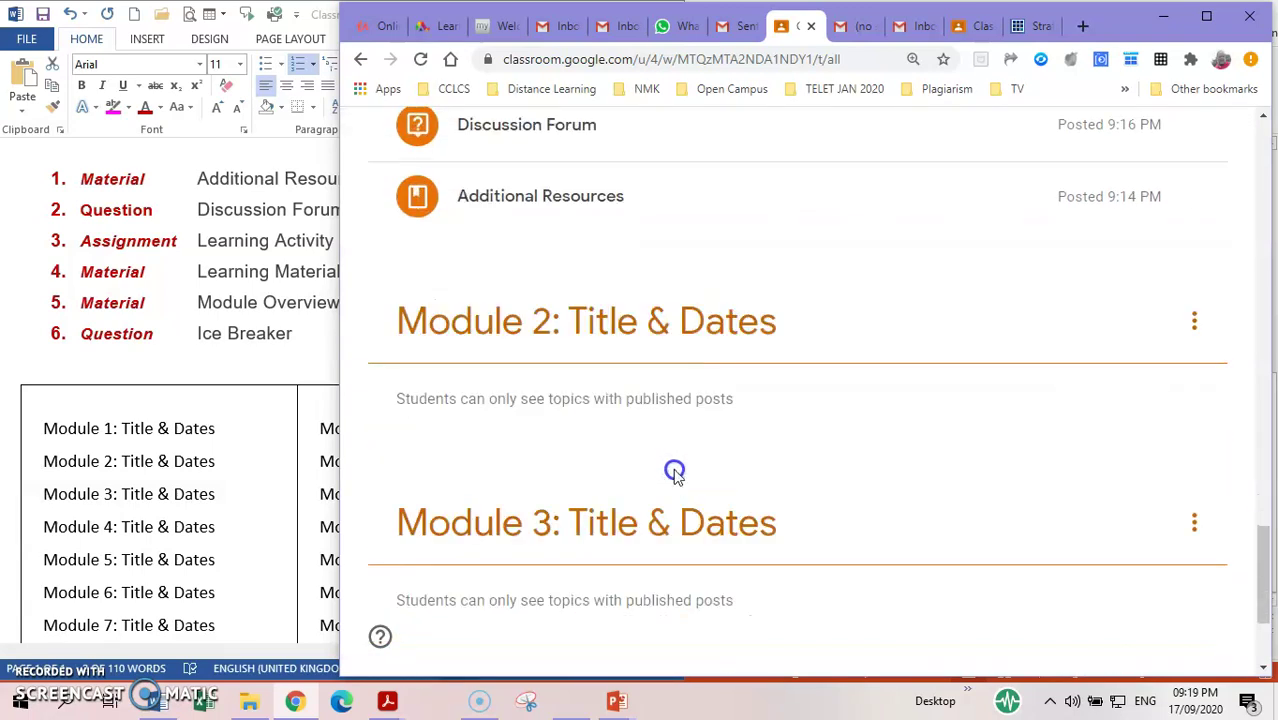
scroll(674, 477, "up", 7)
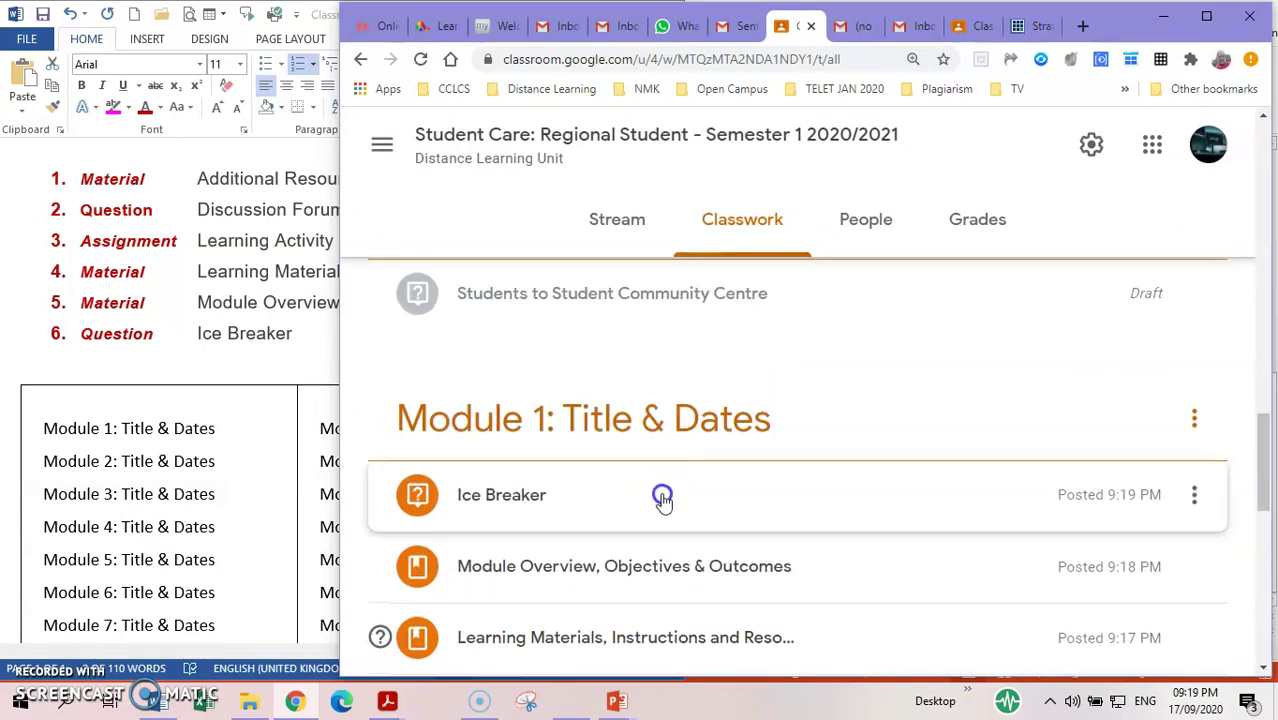
scroll(775, 497, "down", 2)
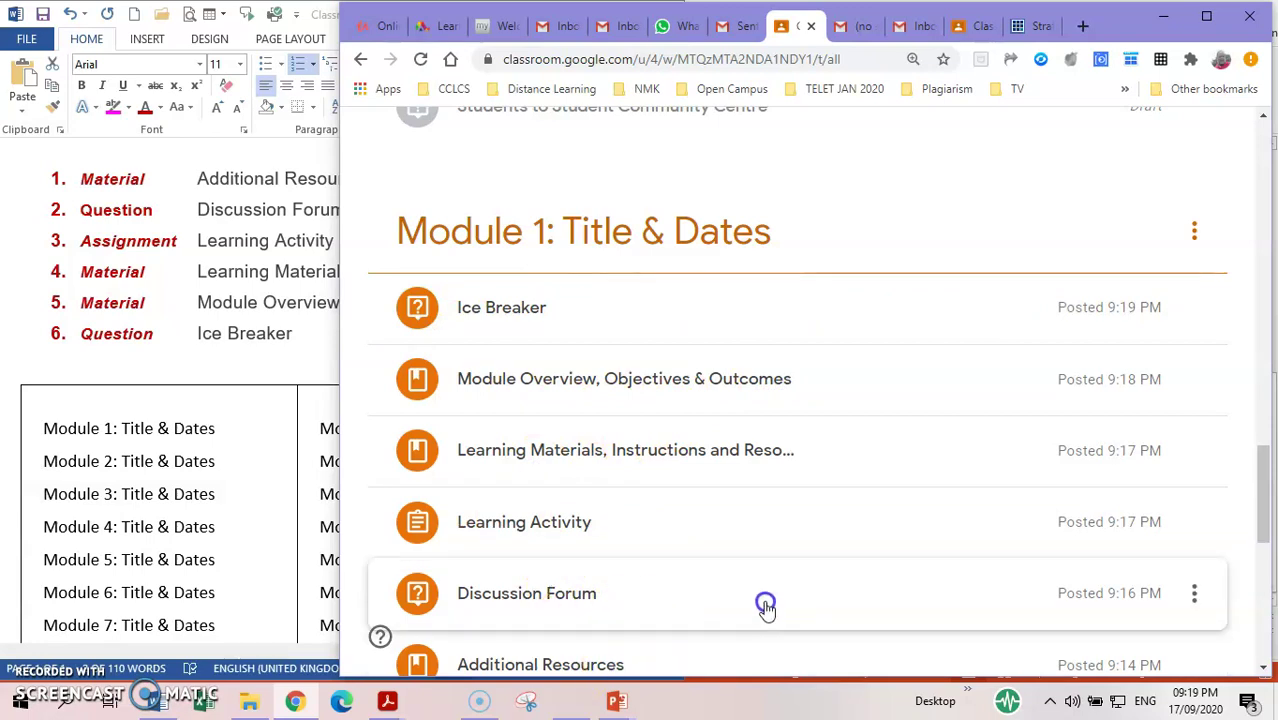
scroll(765, 604, "down", 1)
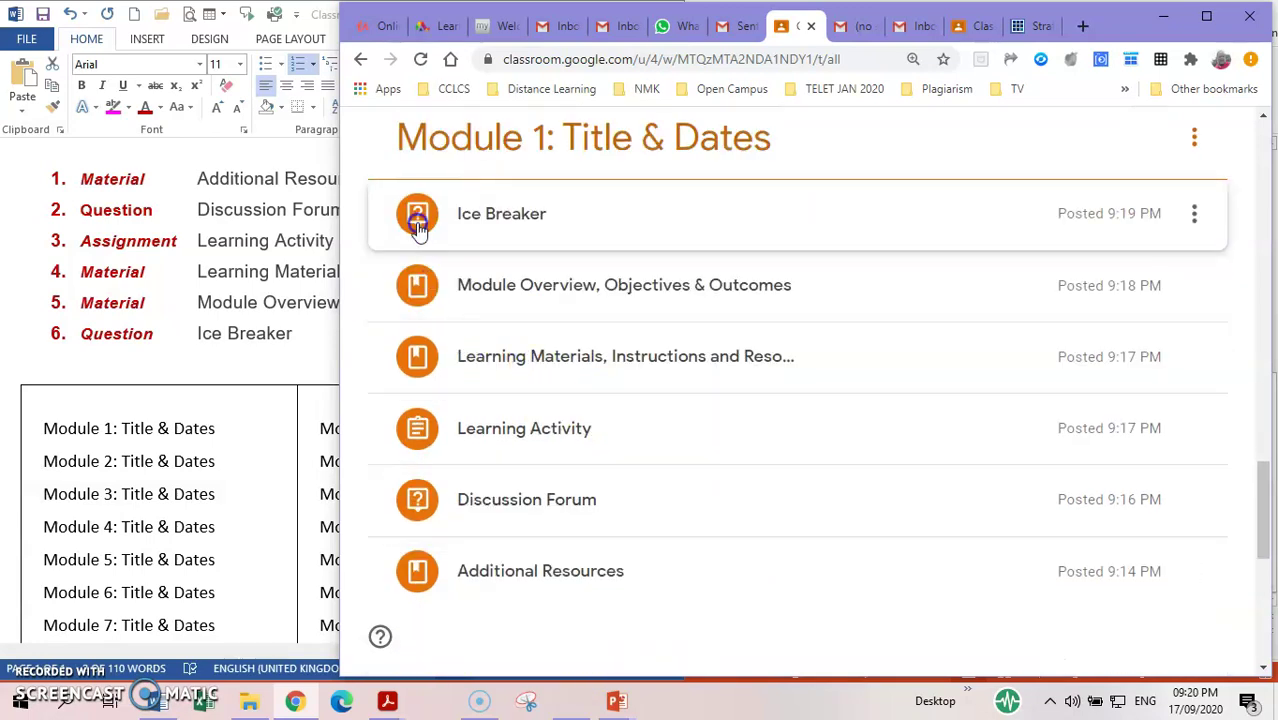
left_click(603, 248)
left_click(609, 236)
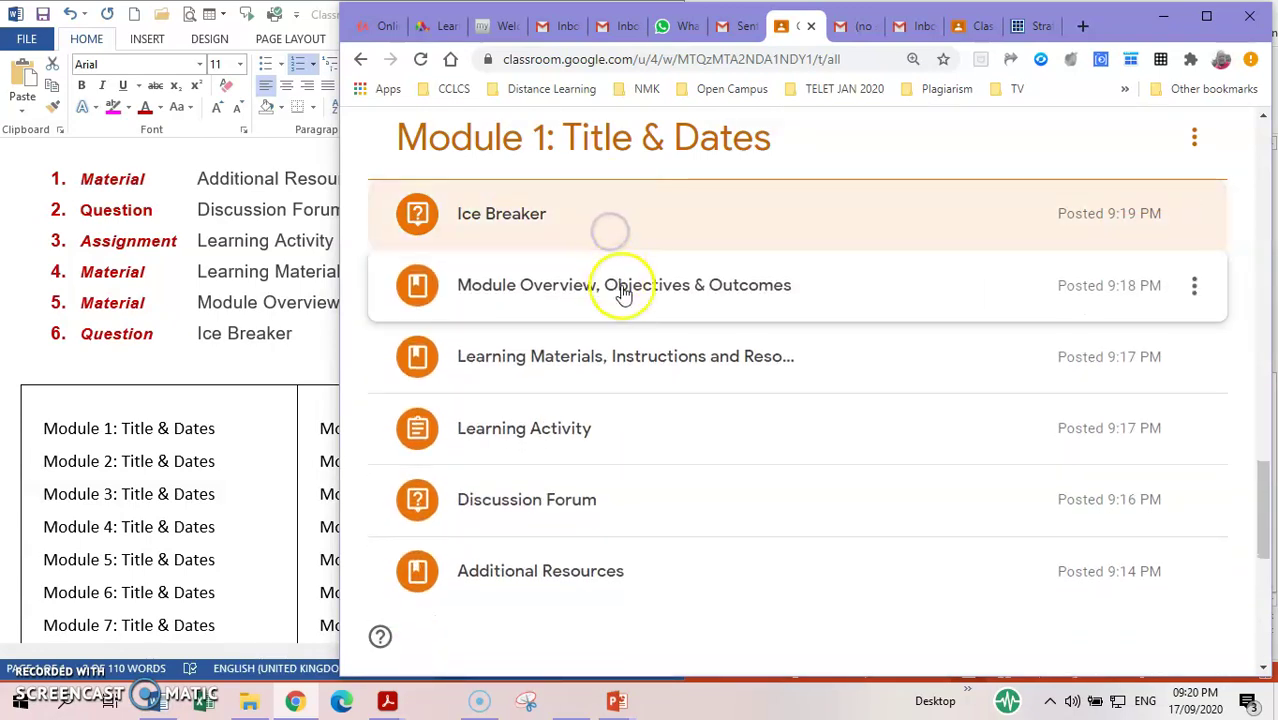